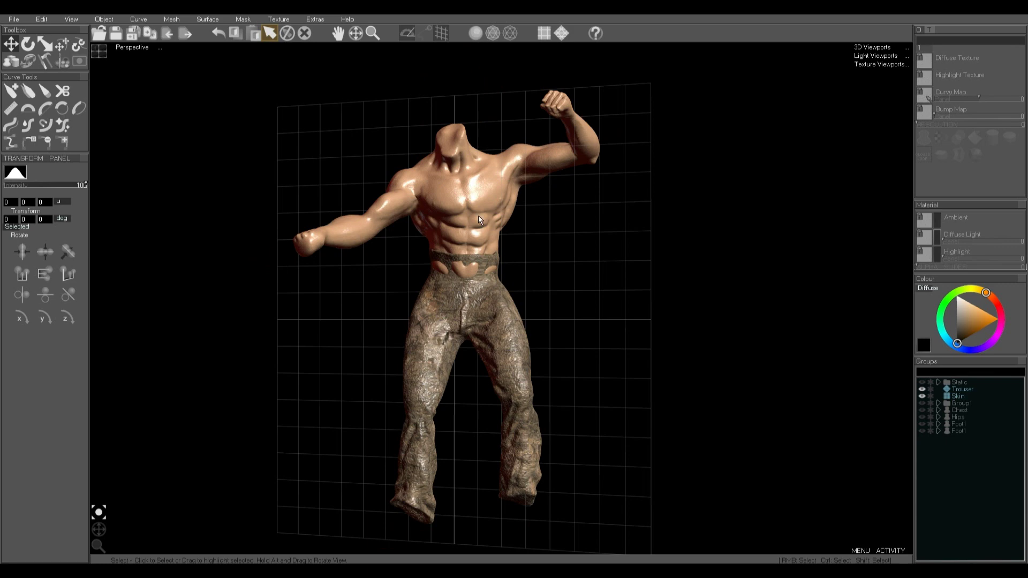
Step: Examine the finished character's sculpted torso and textured trousers up close and from a distance
key("w")
key("space")
left_click(505, 333)
key("space")
middle_click_drag(458, 192, 459, 246)
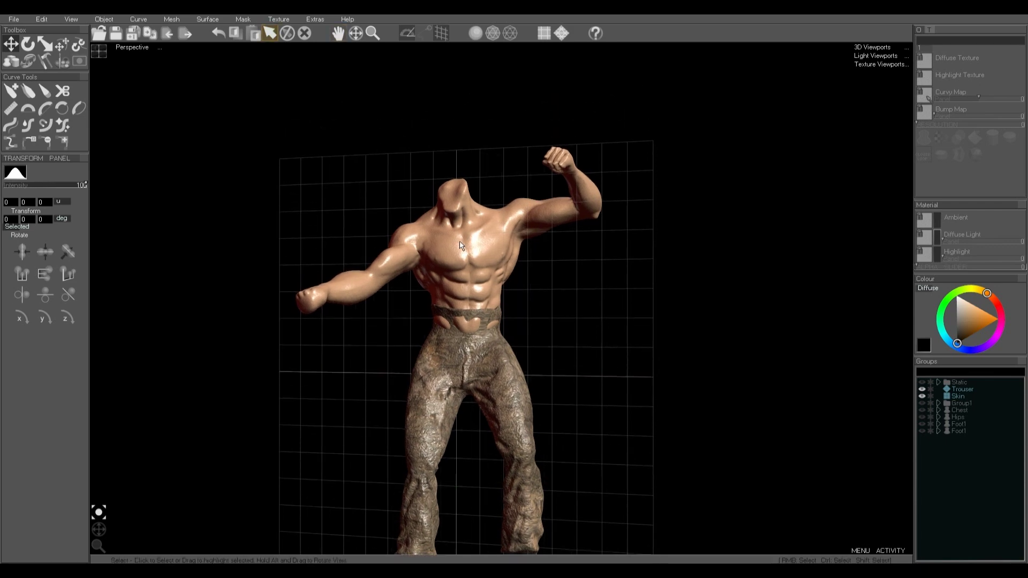
scroll(460, 246, "up", 5)
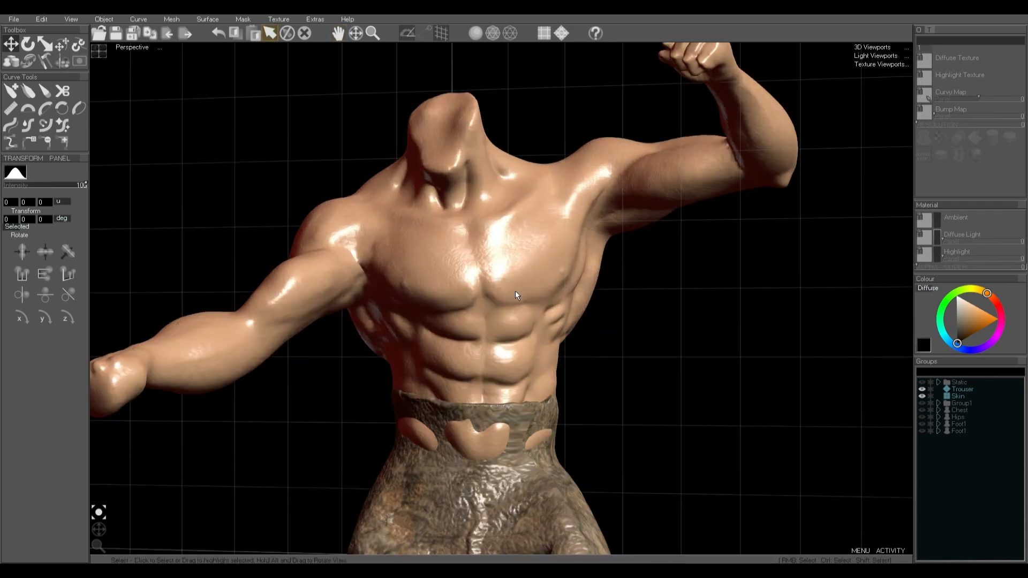
mouse_move(98, 532)
left_mouse_down()
mouse_move(74, 537)
mouse_move(117, 536)
mouse_move(99, 540)
left_mouse_up()
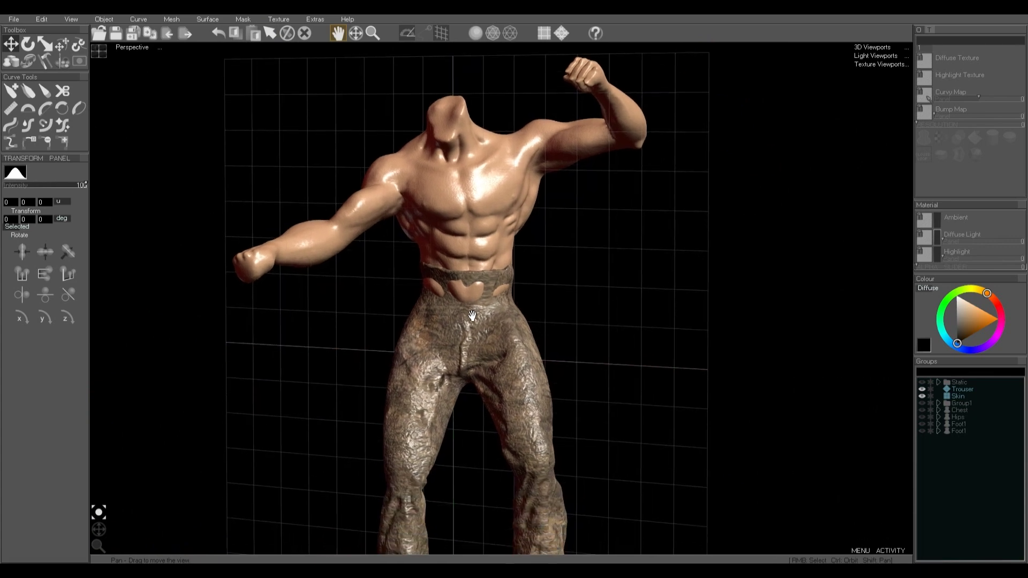
Step: Hide the Trouser and Skin meshes and show the Chest and Hips base groups instead
left_click(922, 389)
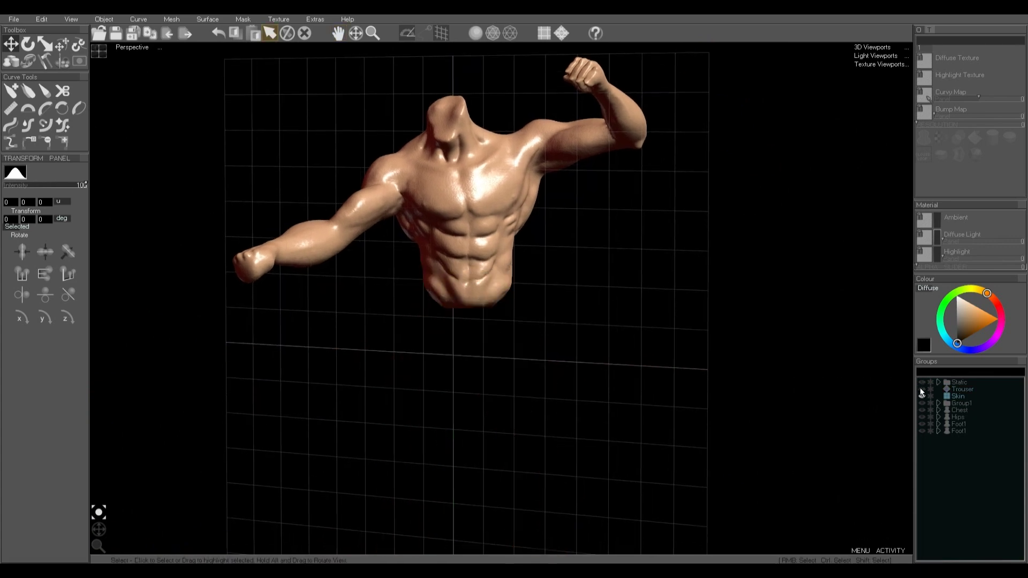
left_click(923, 396)
left_click(922, 410)
left_click(923, 417)
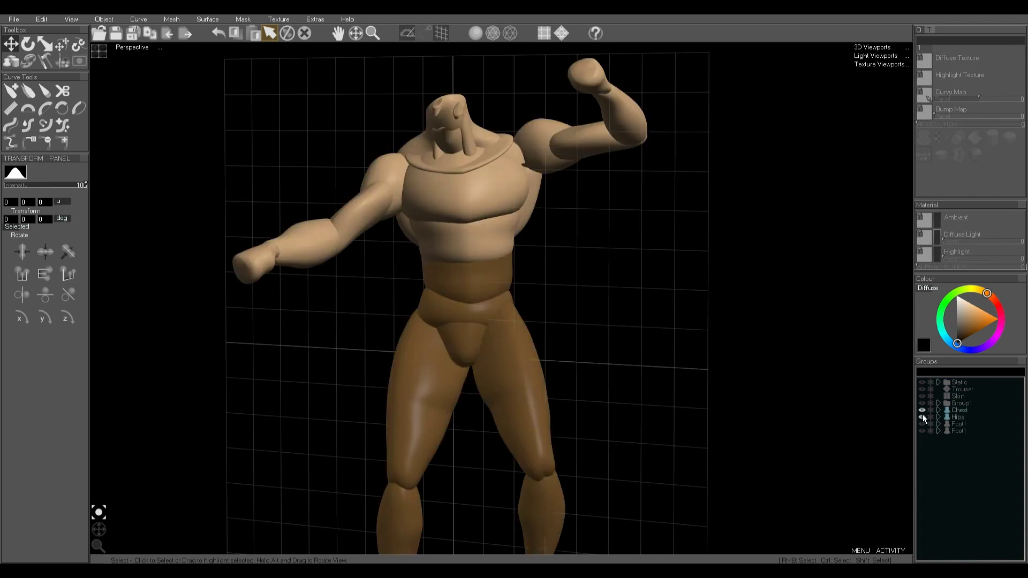
Step: Inspect the simple body parts that make up the Chest and Hips groups, including the calf, thigh and torso pieces
middle_click_drag(480, 155, 479, 211)
scroll(470, 207, "up", 4)
left_click_drag(478, 249, 518, 260)
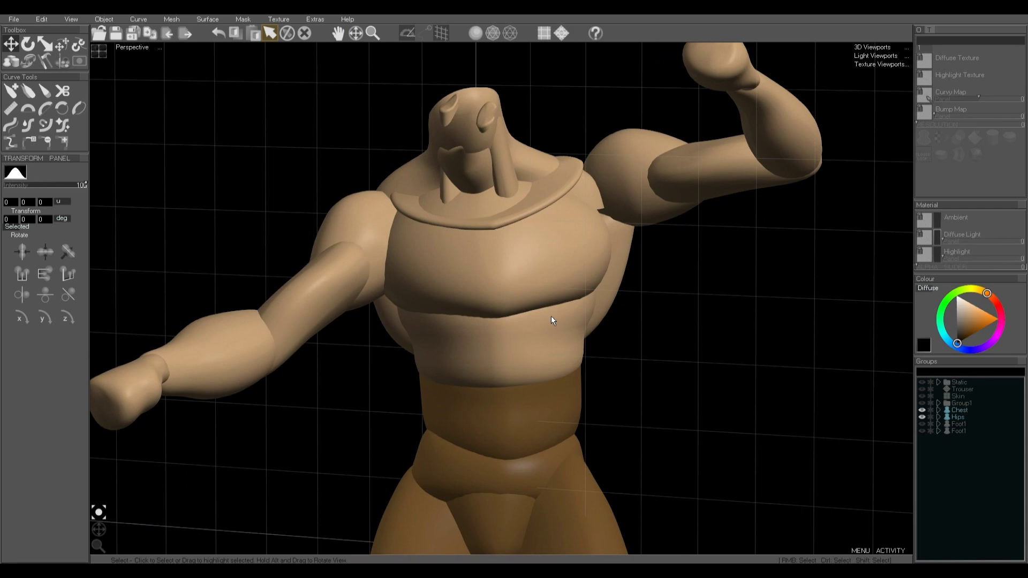
scroll(487, 290, "down", 5)
middle_click_drag(504, 420, 500, 276)
scroll(495, 341, "up", 3)
left_click(550, 270)
right_click(580, 445)
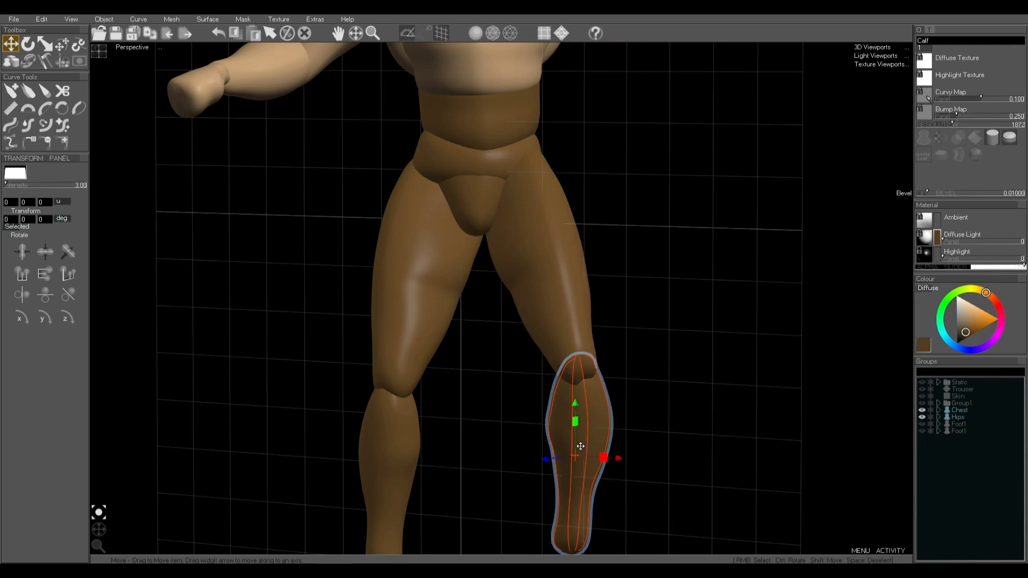
right_click(422, 274)
middle_click_drag(471, 215, 468, 307)
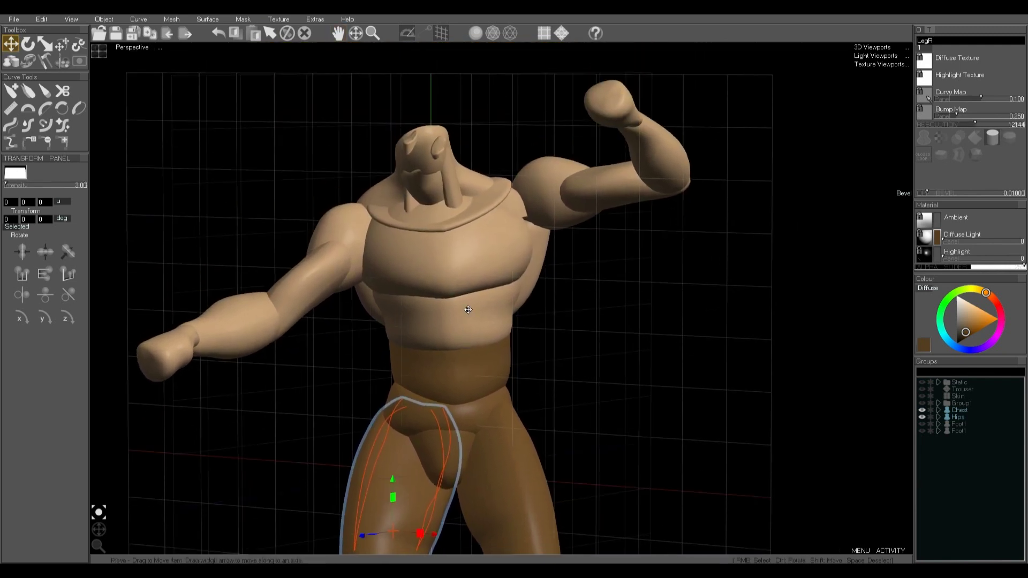
right_click(466, 267)
left_click(64, 46)
right_click(421, 219)
right_click(582, 280)
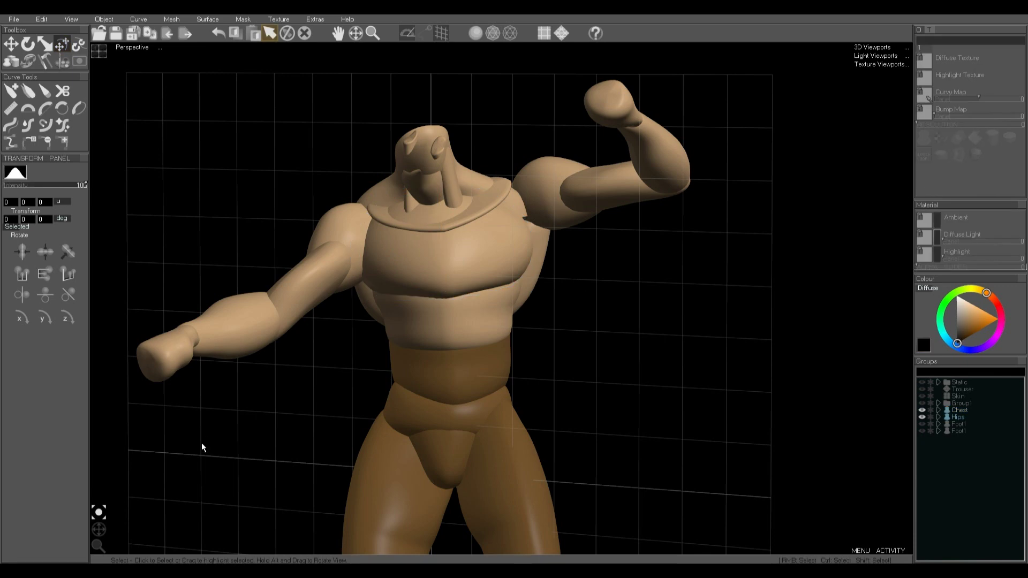
left_click_drag(105, 513, 187, 348)
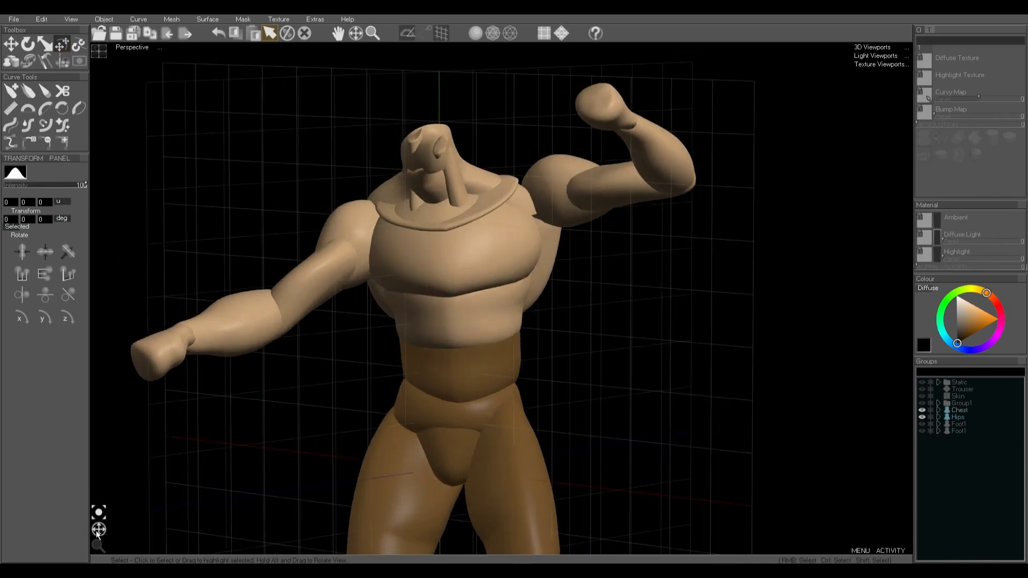
Step: Hide the Hips group and merge the Chest group's parts into a single mesh with Voxel Merge Group
left_click(922, 417)
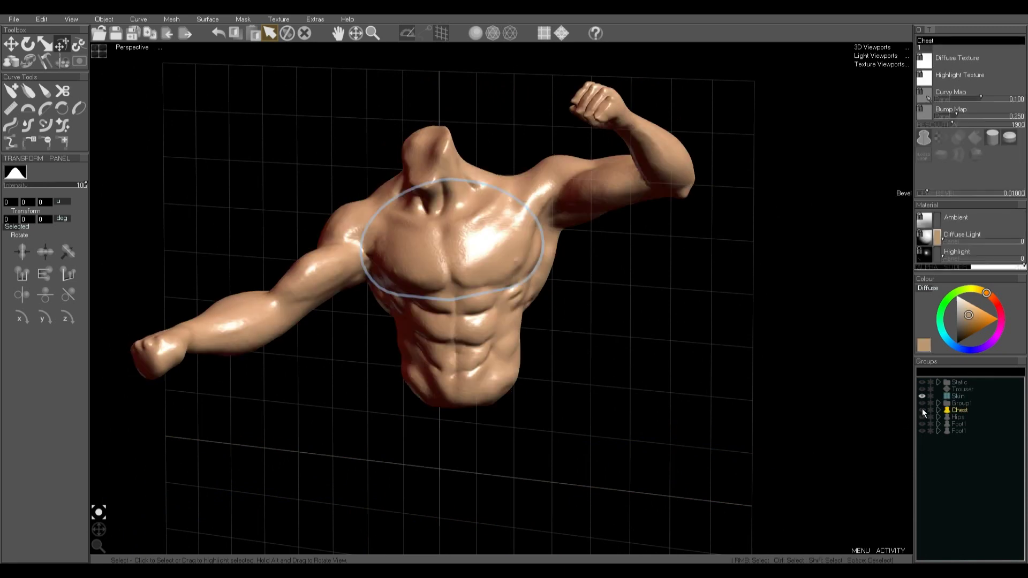
left_click(753, 375)
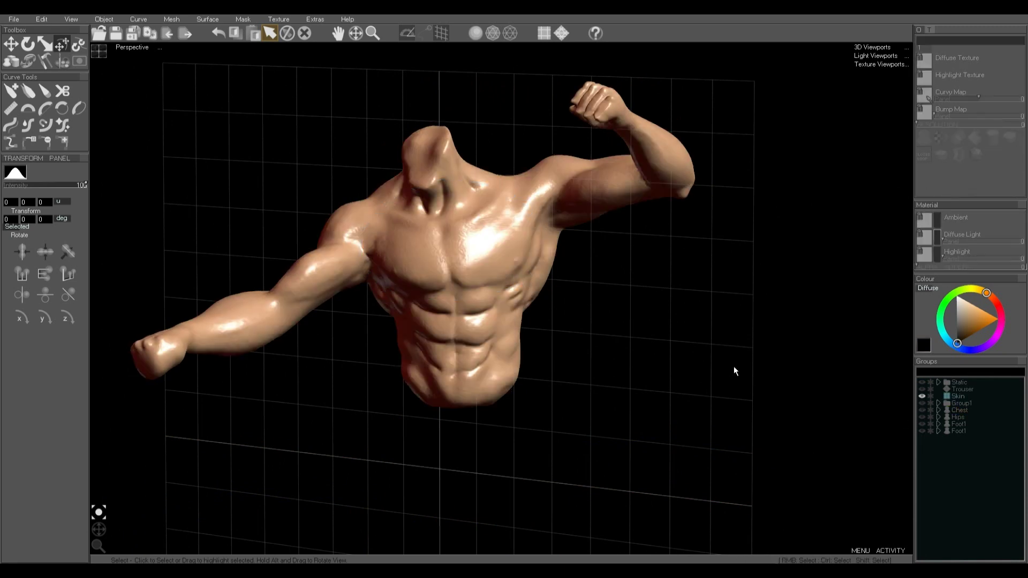
left_click(922, 410)
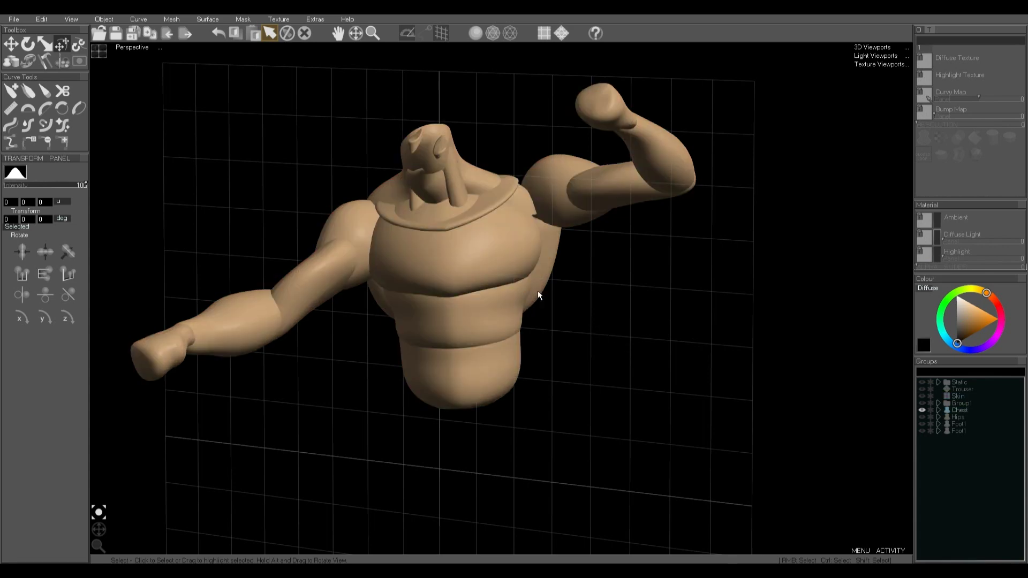
left_click(957, 411)
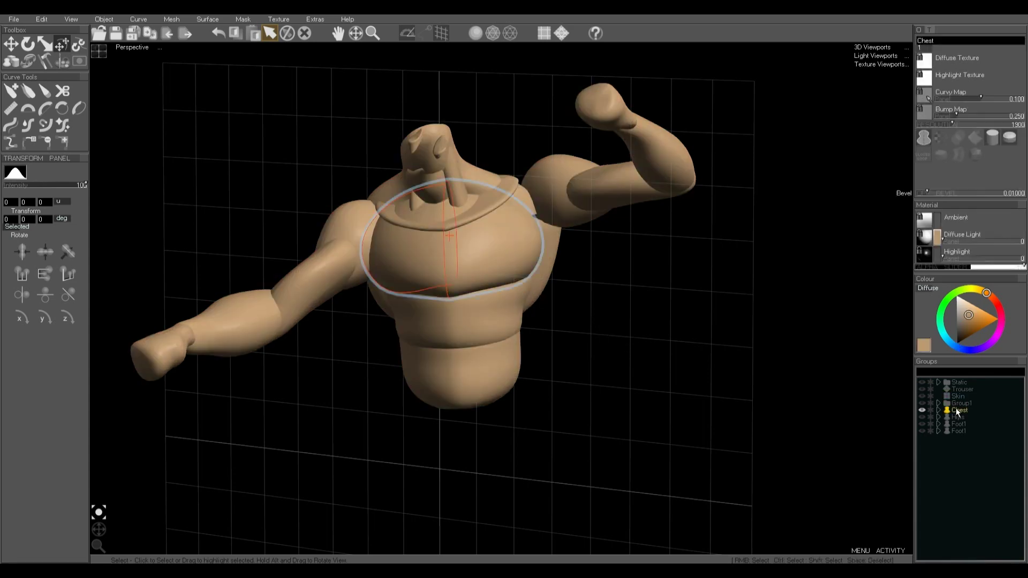
left_click(171, 20)
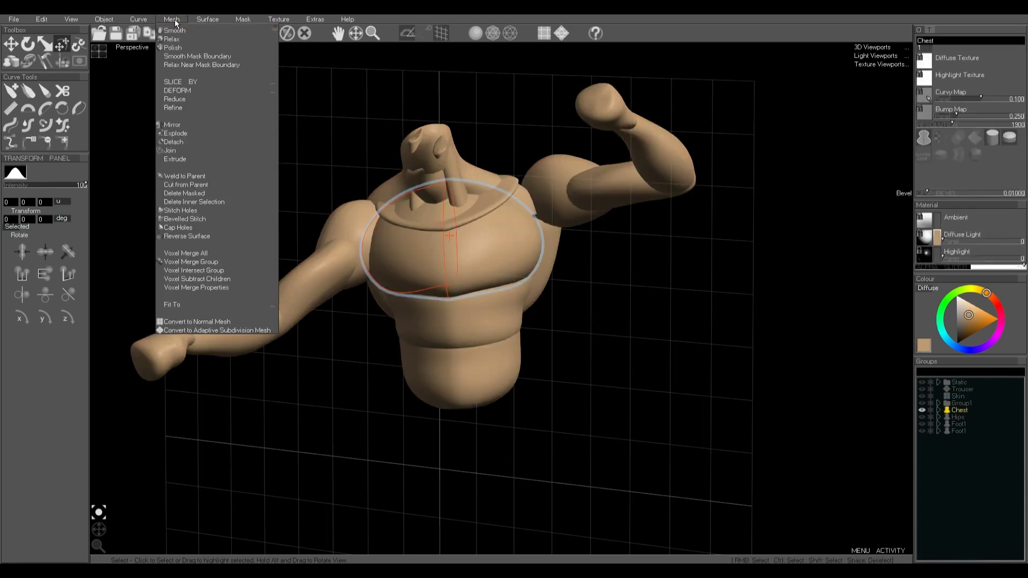
left_click(194, 261)
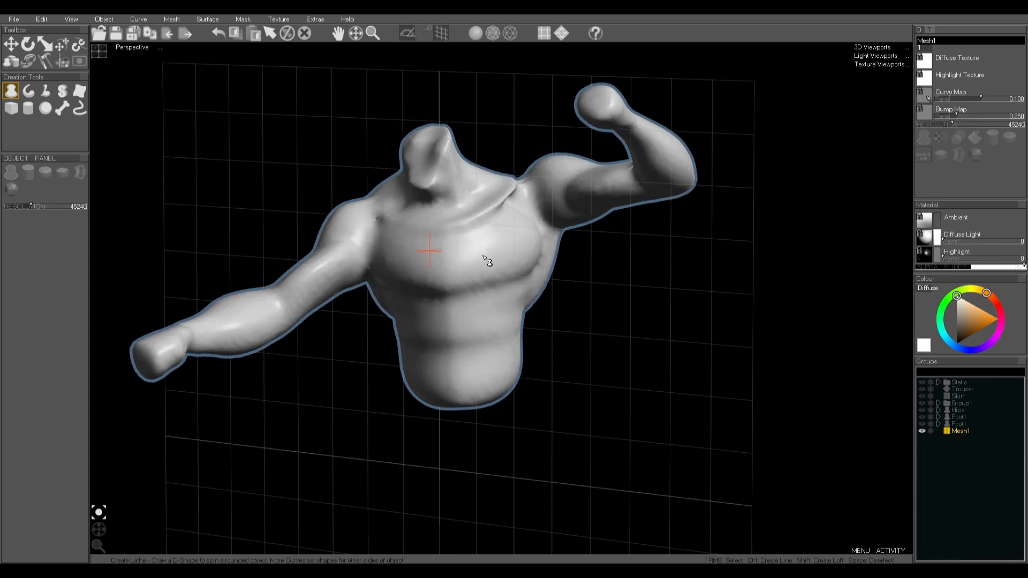
Step: Examine the merged torso mesh's surface and wireframe density from several angles
mouse_move(102, 534)
left_mouse_down()
mouse_move(146, 517)
mouse_move(46, 525)
mouse_move(99, 527)
left_mouse_up()
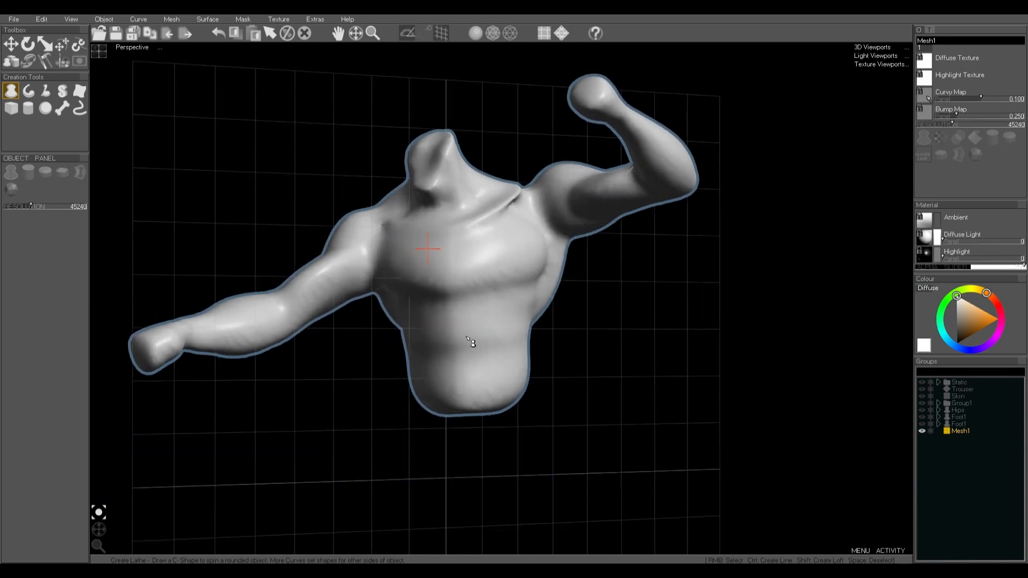
key("w")
scroll(485, 295, "up", 4)
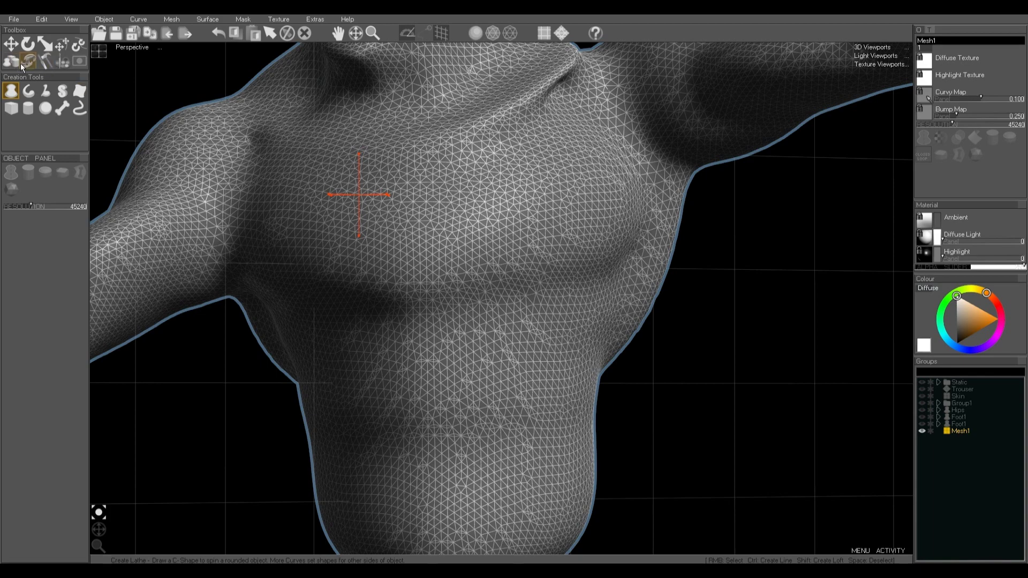
scroll(392, 247, "down", 3)
middle_click_drag(391, 247, 452, 278)
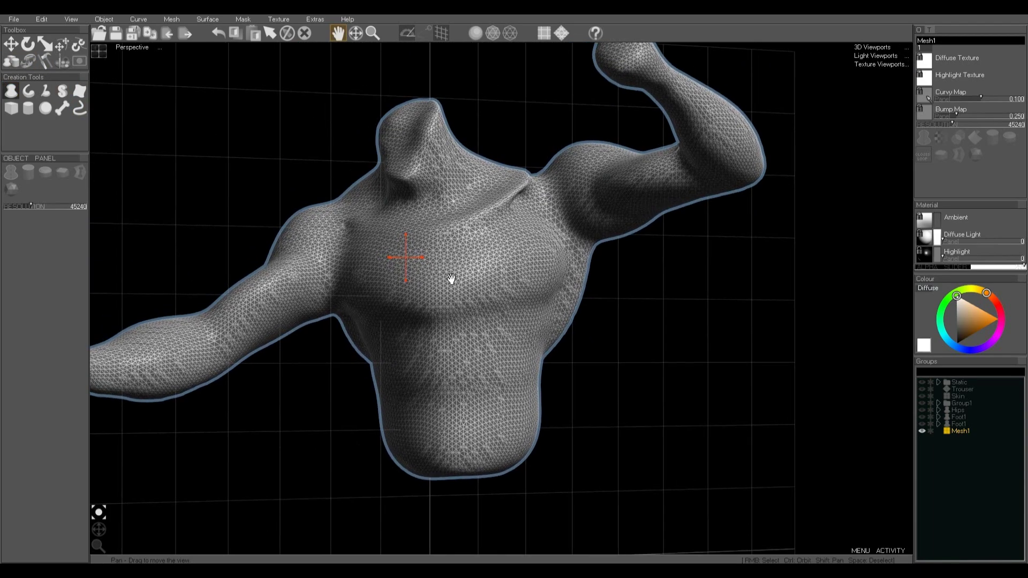
left_click_drag(94, 525, 96, 530)
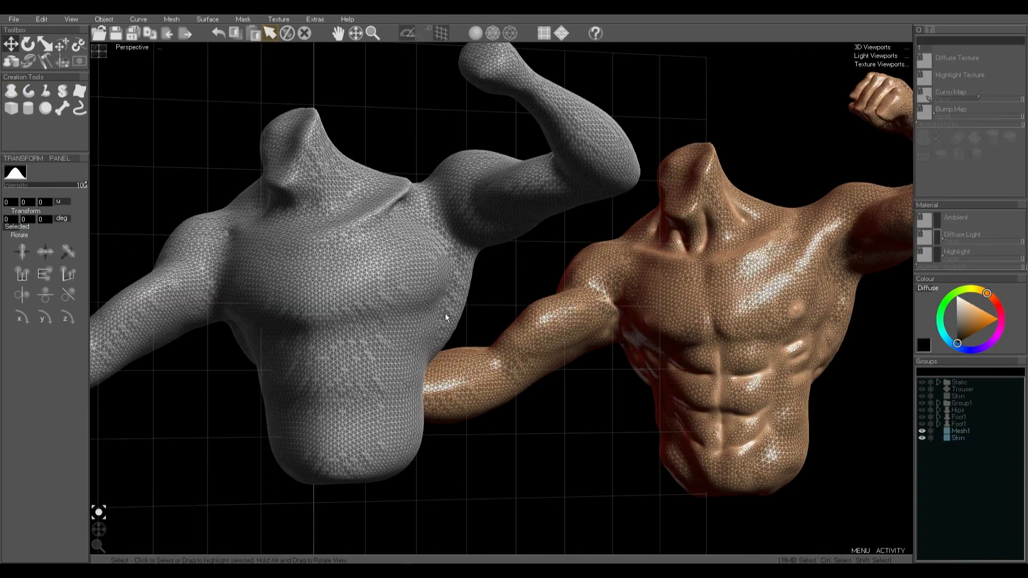
Step: Turn off the wireframe display and smooth the merged grey torso's chest and neckline seams with the Smooth sculpting brush
left_click(418, 303)
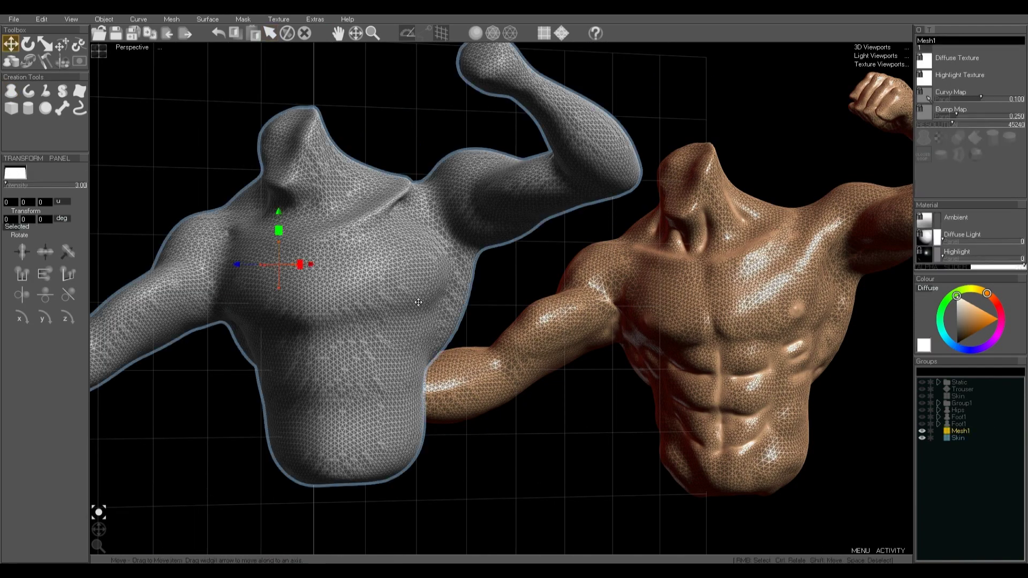
key("w")
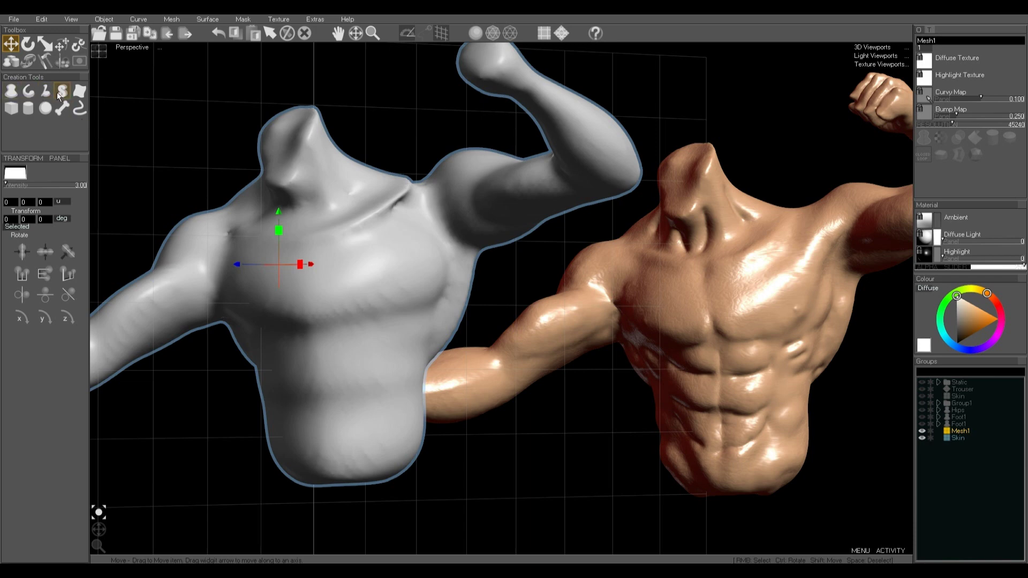
left_click(44, 61)
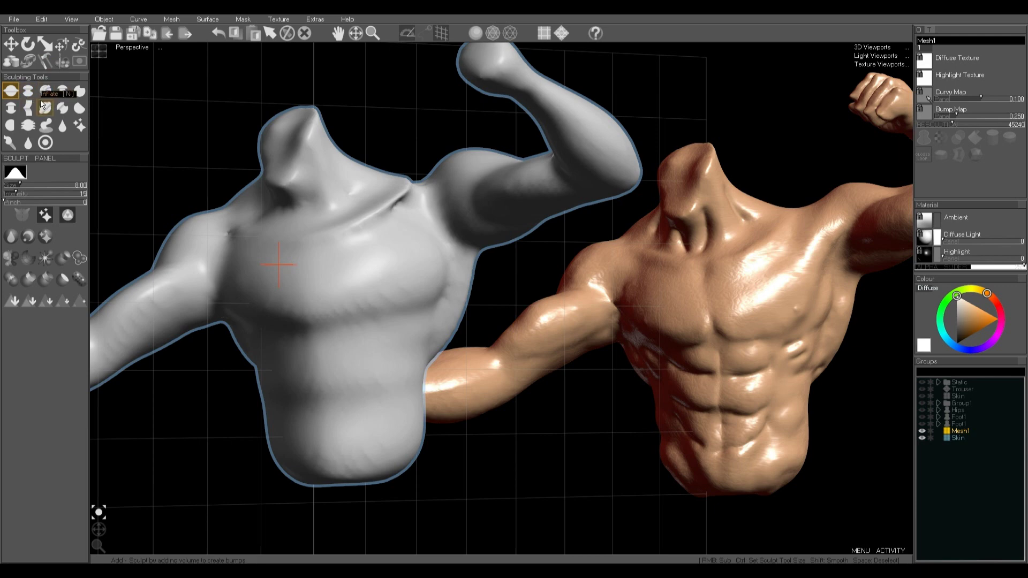
left_click(62, 125)
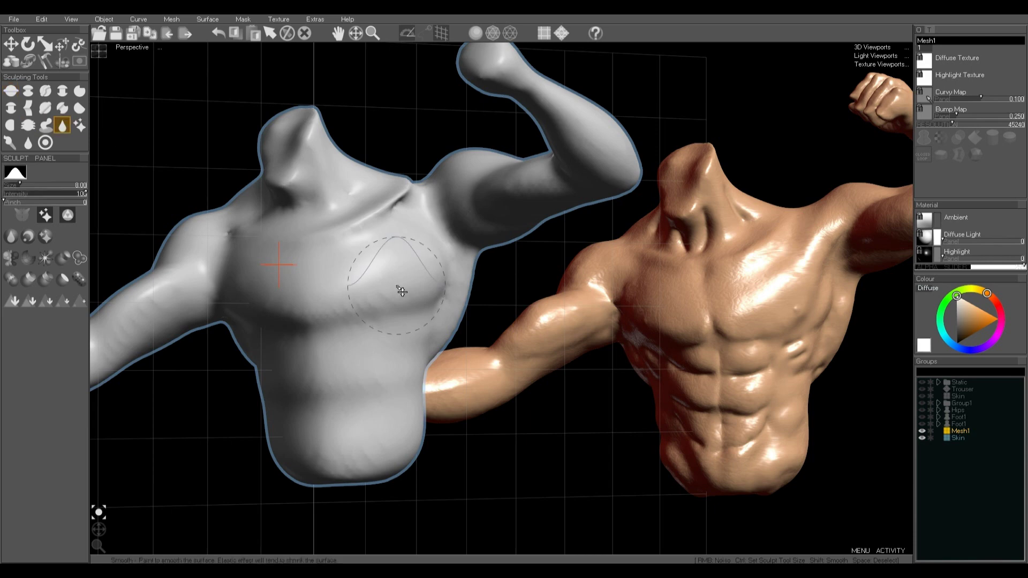
left_click_drag(405, 286, 443, 361, "ctrl")
mouse_move(395, 198)
left_mouse_down("ctrl")
mouse_move(415, 233)
mouse_move(394, 208)
mouse_move(416, 202)
mouse_move(421, 184)
mouse_move(445, 214)
mouse_move(433, 225)
mouse_move(454, 230)
mouse_move(445, 257)
mouse_move(460, 268)
mouse_move(470, 257)
mouse_move(347, 328)
mouse_move(379, 308)
mouse_move(250, 299)
mouse_move(313, 385)
mouse_move(376, 364)
mouse_move(225, 228)
mouse_move(298, 225)
mouse_move(352, 201)
mouse_move(294, 230)
mouse_move(364, 269)
mouse_move(320, 227)
left_mouse_up("ctrl")
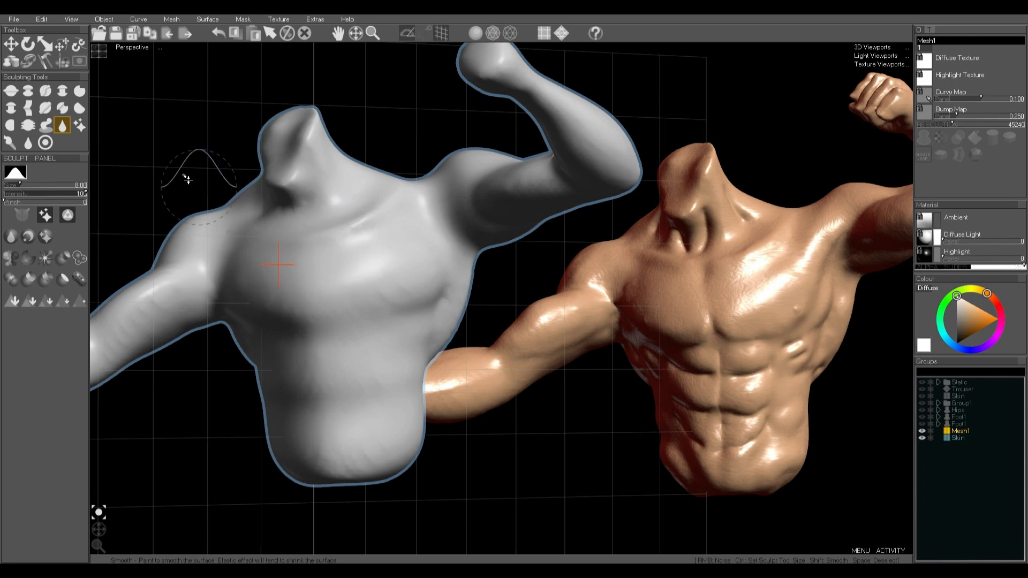
Step: Switch to the Add sculpting brush and enlarge it over the grey torso's chest
left_click(17, 94)
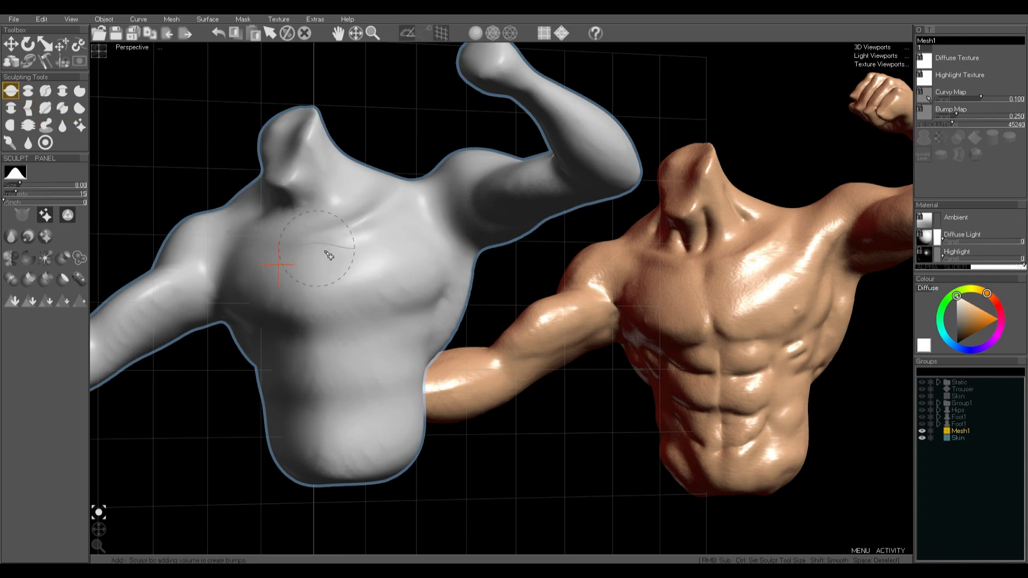
left_click_drag(437, 222, 459, 259, "ctrl")
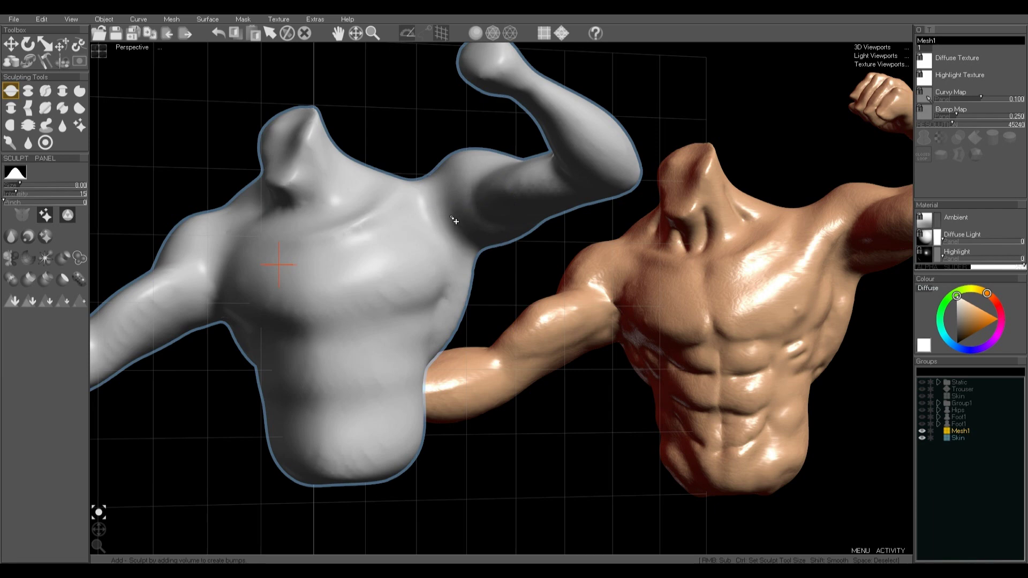
Step: Try Add brush strokes across the grey torso's chest at lower and higher intensities, and undo them
mouse_move(435, 237)
left_mouse_down()
mouse_move(416, 270)
mouse_move(389, 287)
mouse_move(314, 298)
mouse_move(258, 293)
mouse_move(212, 274)
mouse_move(195, 254)
mouse_move(248, 290)
mouse_move(325, 307)
mouse_move(382, 292)
mouse_move(428, 255)
mouse_move(474, 193)
mouse_move(482, 203)
mouse_move(374, 270)
mouse_move(388, 300)
left_mouse_up()
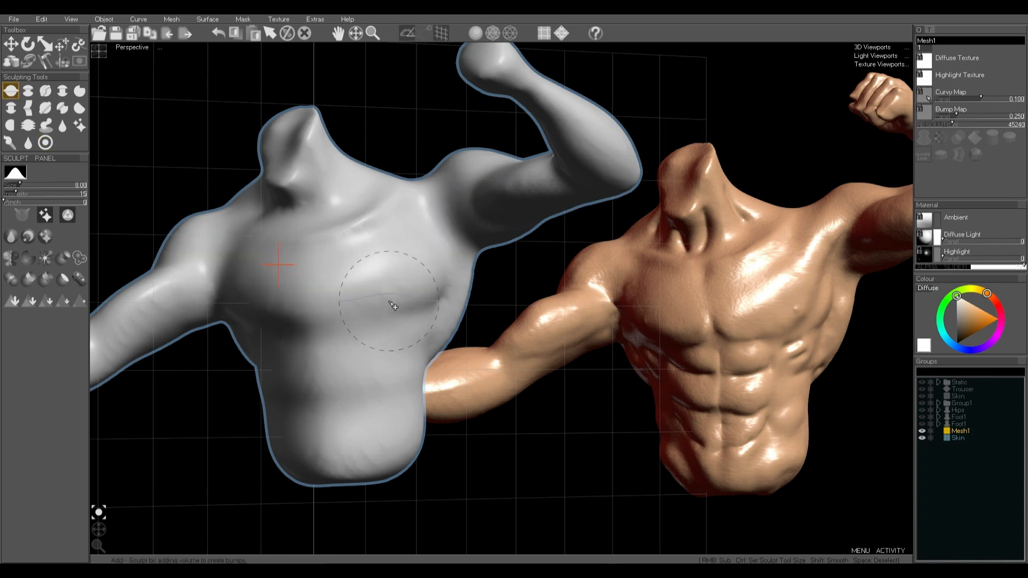
left_click_drag(14, 194, 10, 196)
mouse_move(456, 230)
left_mouse_down()
mouse_move(374, 300)
mouse_move(292, 308)
mouse_move(307, 307)
left_mouse_up()
left_click_drag(19, 193, 56, 191)
mouse_move(360, 225)
left_mouse_down()
mouse_move(430, 241)
mouse_move(388, 305)
mouse_move(301, 311)
mouse_move(216, 284)
left_mouse_up()
key("ctrl")
key("ctrl+z")
Step: Set the Add brush intensity to 10 and build up volume along the grey torso's abdomen
left_click(17, 194)
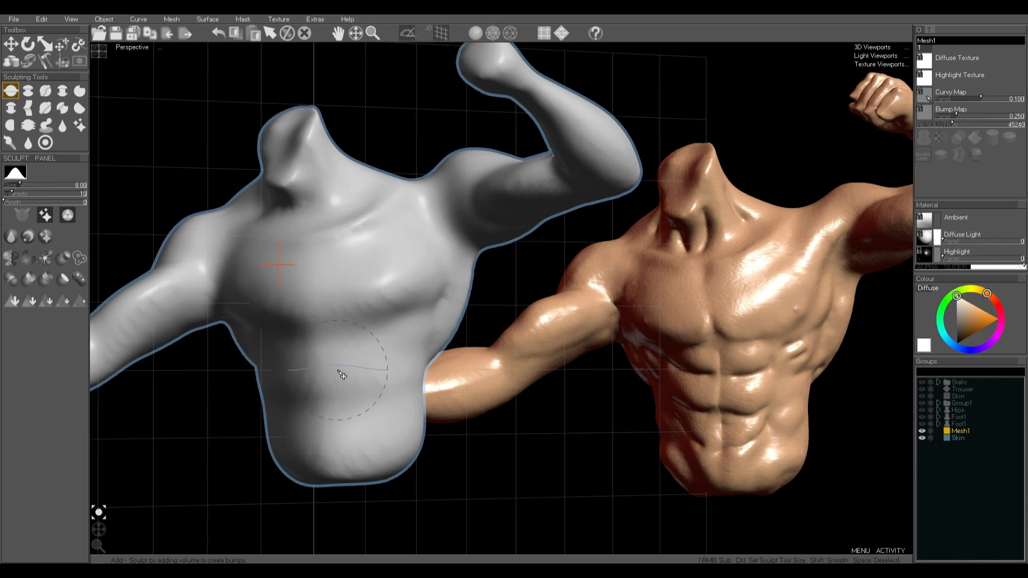
mouse_move(345, 409)
left_mouse_down()
mouse_move(348, 447)
mouse_move(358, 370)
mouse_move(317, 385)
mouse_move(321, 472)
left_mouse_up()
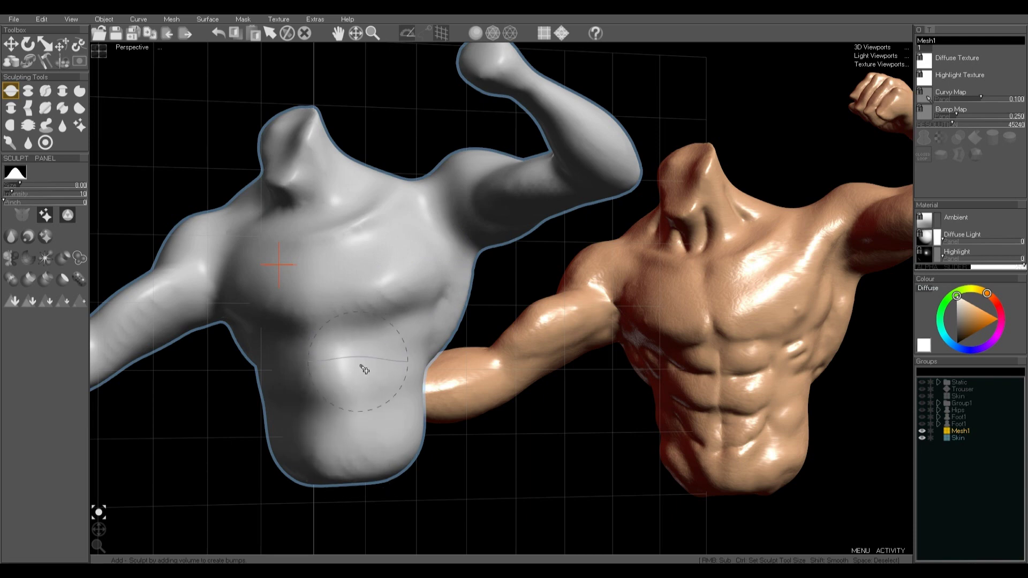
Step: Carve the groove between the chest muscles and the hollow along the neck with the Sub sculpting brush
left_click(24, 92)
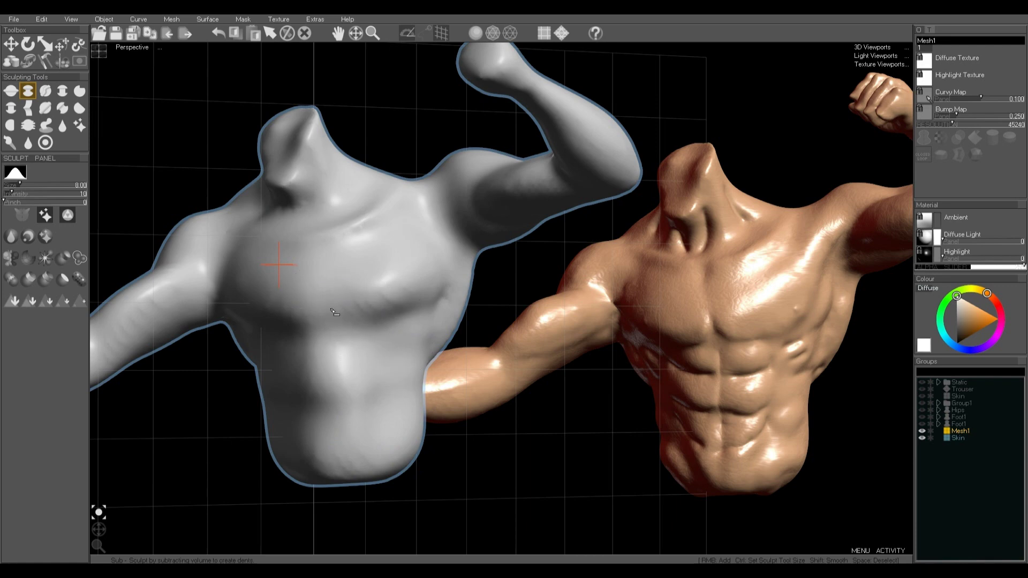
mouse_move(325, 249)
left_mouse_down()
mouse_move(333, 313)
mouse_move(324, 251)
left_mouse_up()
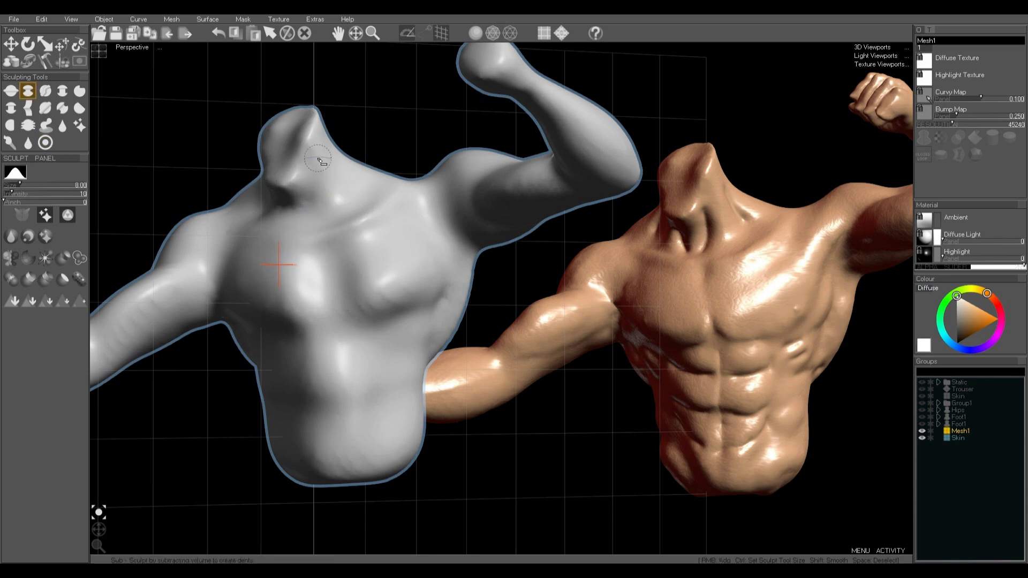
left_click_drag(320, 156, 327, 220)
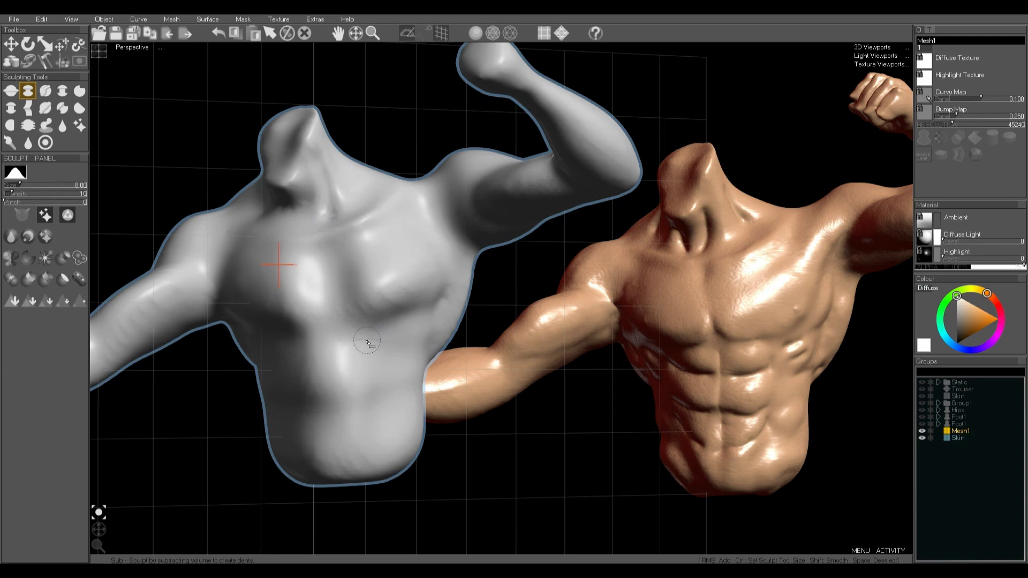
Step: Build up smooth volume on the grey torso's chest and front shoulder with the Clay brush at intensity 31
left_click(46, 93)
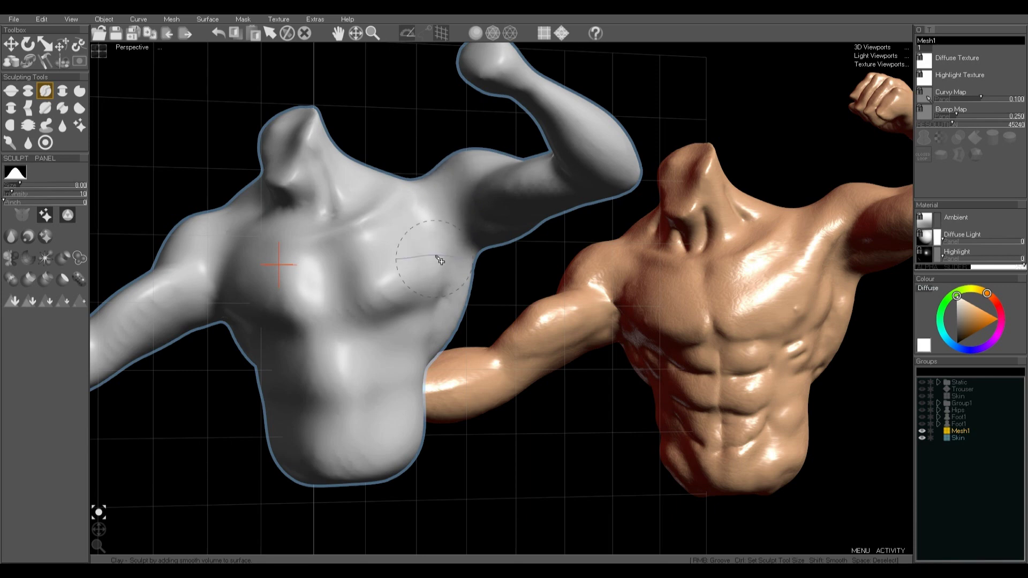
left_click(25, 192)
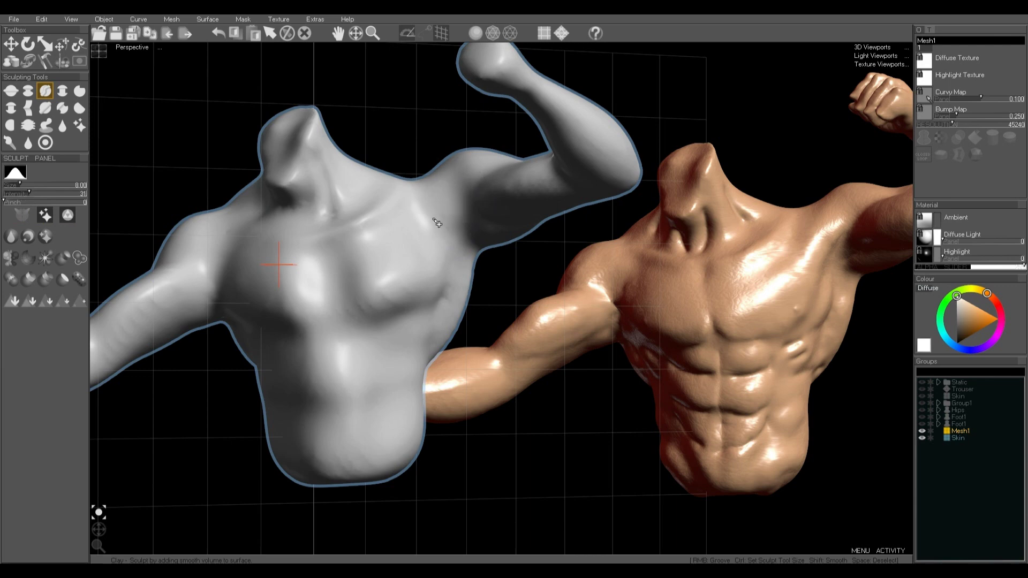
mouse_move(433, 213)
left_mouse_down()
mouse_move(461, 181)
mouse_move(431, 248)
mouse_move(462, 179)
left_mouse_up()
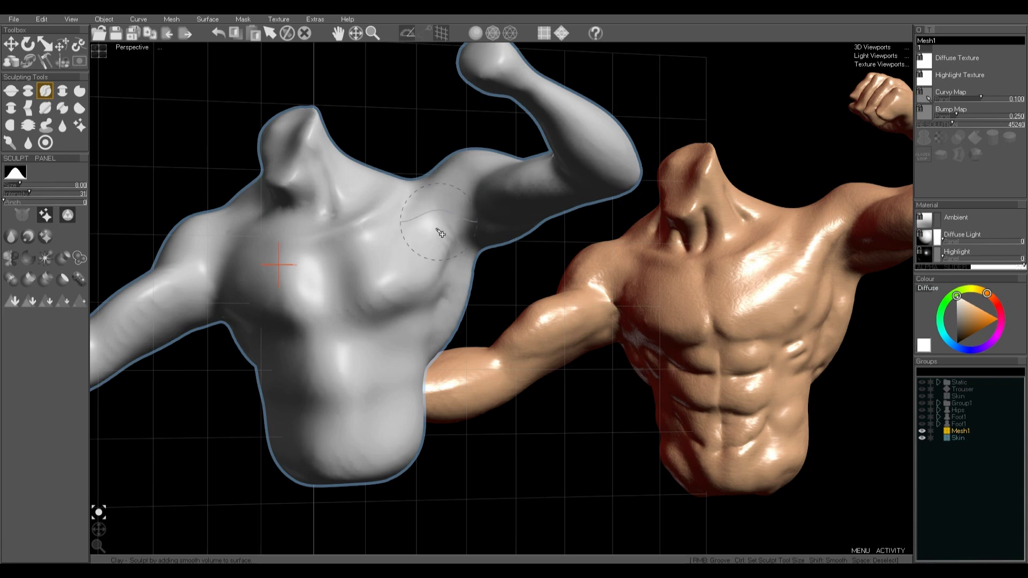
mouse_move(239, 256)
left_mouse_down()
mouse_move(210, 241)
mouse_move(321, 281)
mouse_move(314, 263)
left_mouse_up()
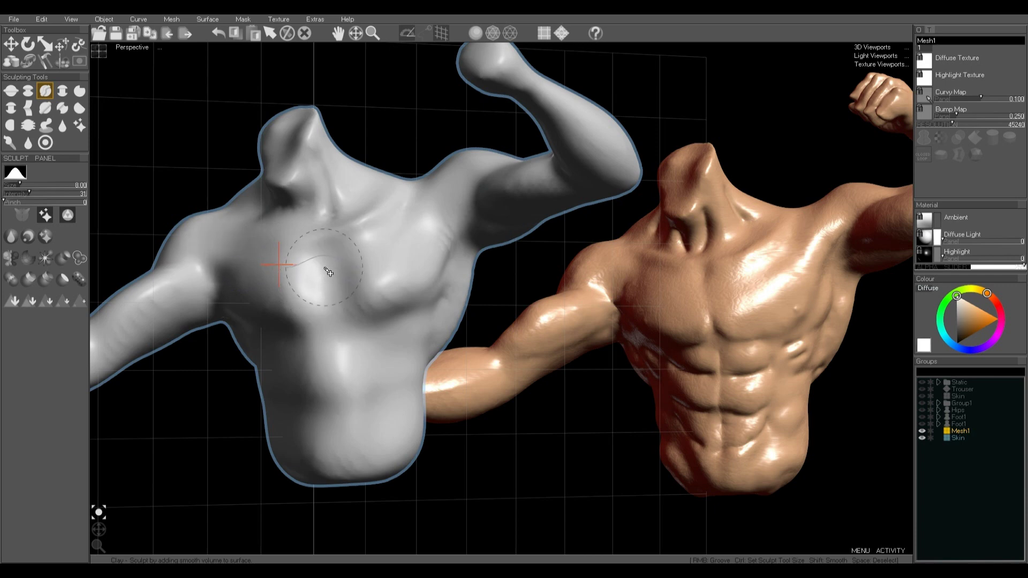
Step: Try carving the crease beneath the raised arm's chest muscle with a smaller Sub brush, and undo the stroke
left_click(29, 93)
left_click_drag(344, 202, 353, 221, "ctrl")
mouse_move(454, 259)
left_mouse_down()
mouse_move(435, 290)
mouse_move(354, 321)
left_mouse_up()
key("ctrl")
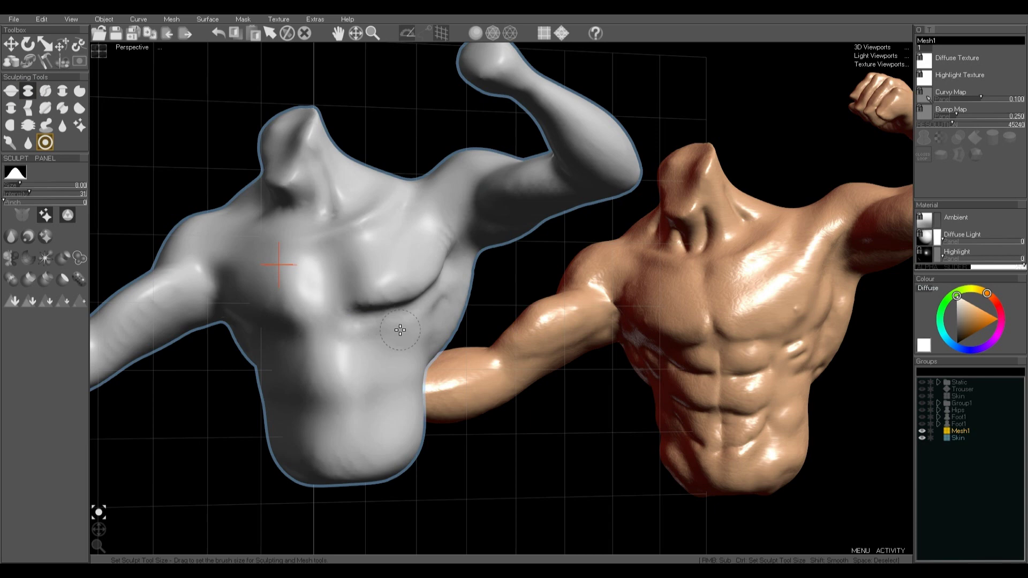
key("ctrl+z")
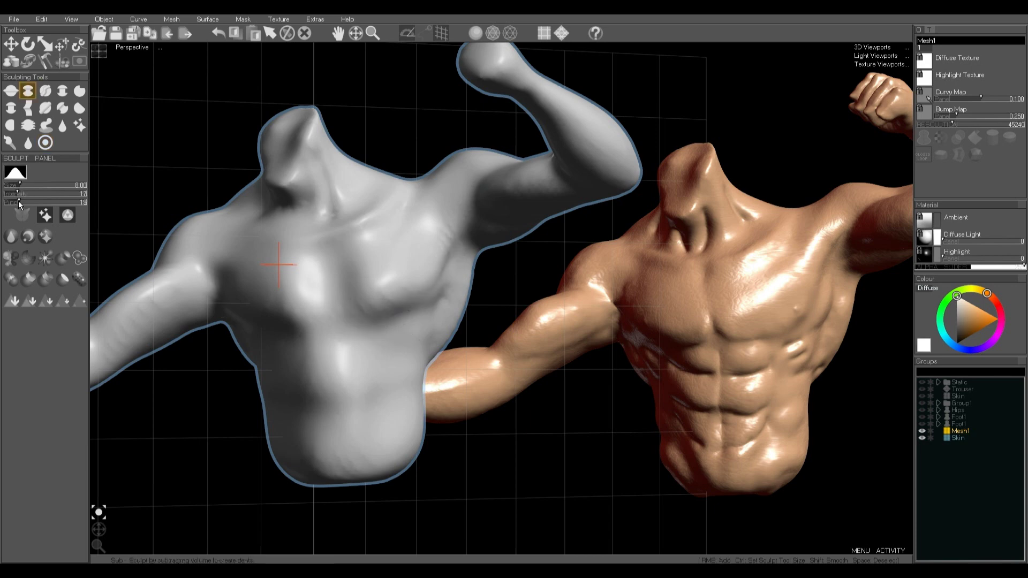
Step: Set the Sub brush to intensity 17 and pinch 33, and carve the creases beneath both chest muscles
left_click_drag(29, 200, 31, 201)
key("w")
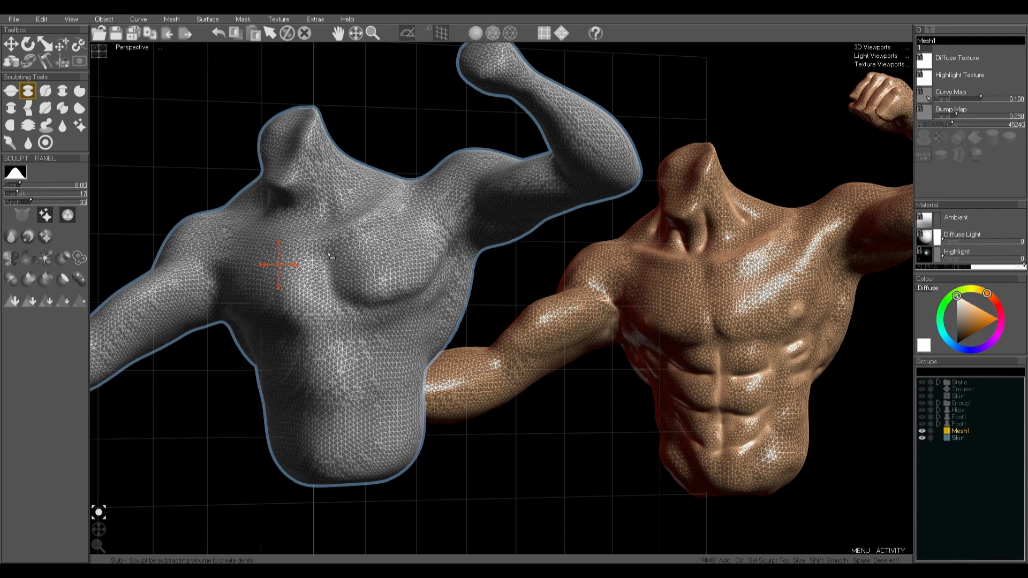
key("w")
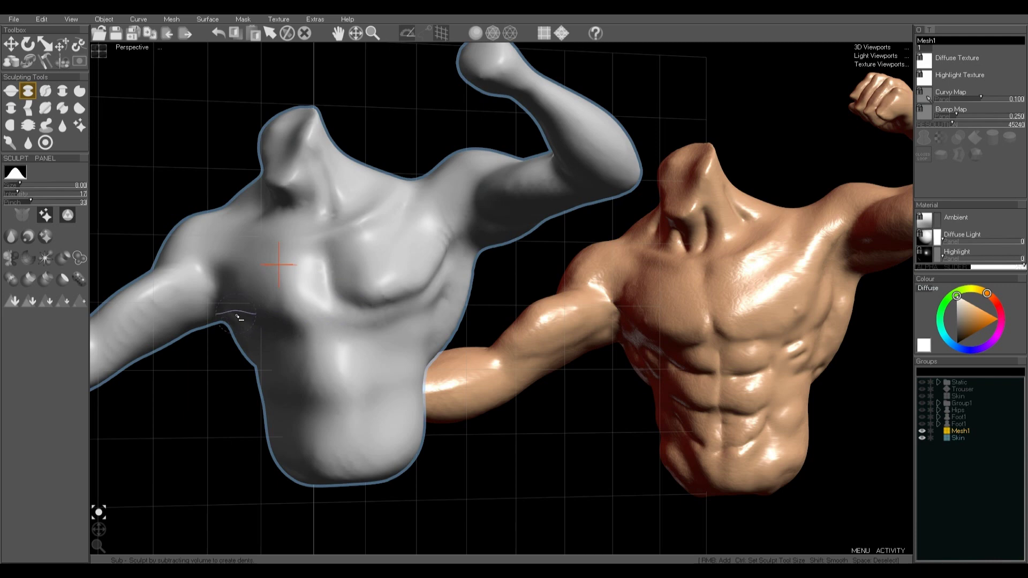
mouse_move(284, 329)
left_mouse_down()
mouse_move(312, 324)
mouse_move(329, 294)
left_mouse_up()
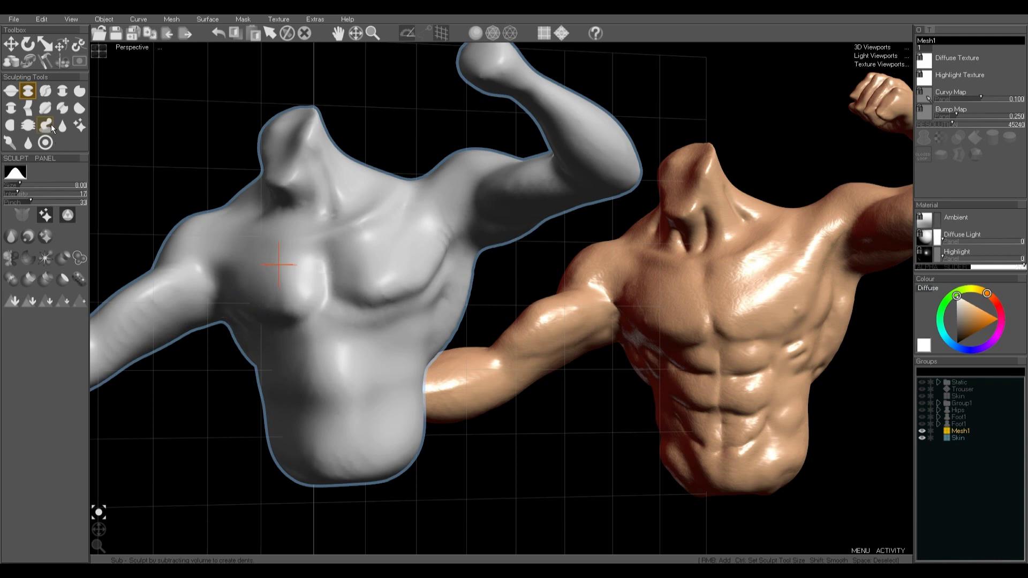
Step: Tighten the creases along the lower edges of the chest muscles with the Pinch brush
left_click(26, 108)
mouse_move(367, 311)
left_mouse_down()
mouse_move(436, 280)
mouse_move(446, 260)
mouse_move(400, 299)
mouse_move(420, 290)
mouse_move(412, 298)
mouse_move(350, 305)
mouse_move(418, 296)
mouse_move(455, 241)
mouse_move(450, 264)
left_mouse_up()
mouse_move(324, 316)
left_mouse_down()
mouse_move(328, 263)
mouse_move(308, 320)
mouse_move(341, 319)
mouse_move(345, 343)
left_mouse_up()
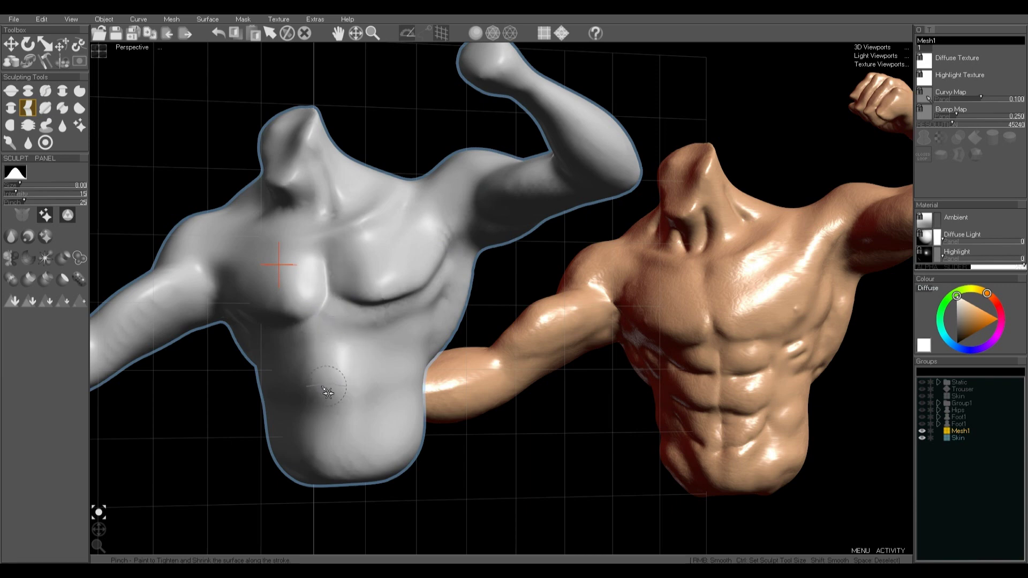
Step: Carve the vertical and horizontal grooves between the abdominal muscles with the Sub brush
left_click(28, 91)
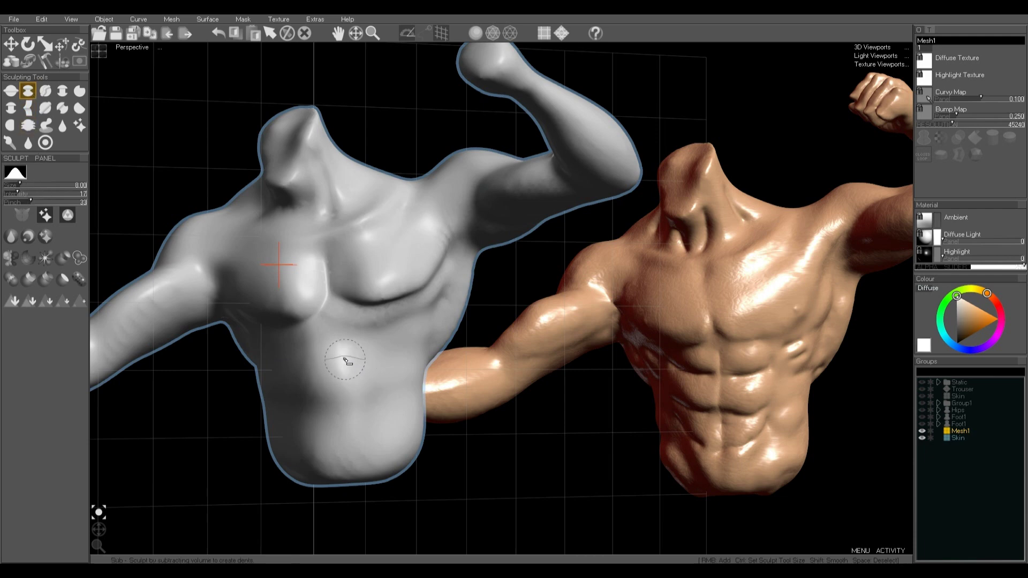
mouse_move(341, 343)
left_mouse_down()
mouse_move(341, 461)
mouse_move(341, 349)
mouse_move(334, 413)
mouse_move(346, 459)
mouse_move(378, 351)
mouse_move(391, 371)
mouse_move(386, 447)
mouse_move(380, 462)
mouse_move(351, 350)
mouse_move(284, 365)
mouse_move(299, 453)
left_mouse_up()
mouse_move(298, 396)
left_mouse_down()
mouse_move(332, 425)
mouse_move(387, 407)
mouse_move(339, 419)
mouse_move(314, 395)
mouse_move(375, 367)
mouse_move(303, 368)
mouse_move(376, 368)
left_mouse_up()
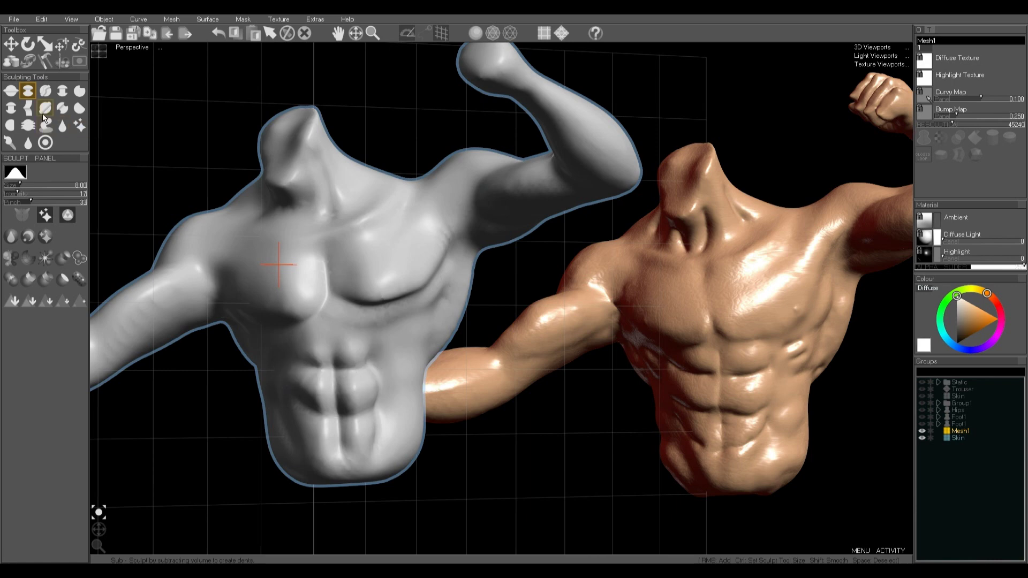
Step: Undo the first Flatten stroke, set the brush's pinch to 0, and flatten the abdominal muscles with a larger brush
left_click(79, 108)
key("ctrl")
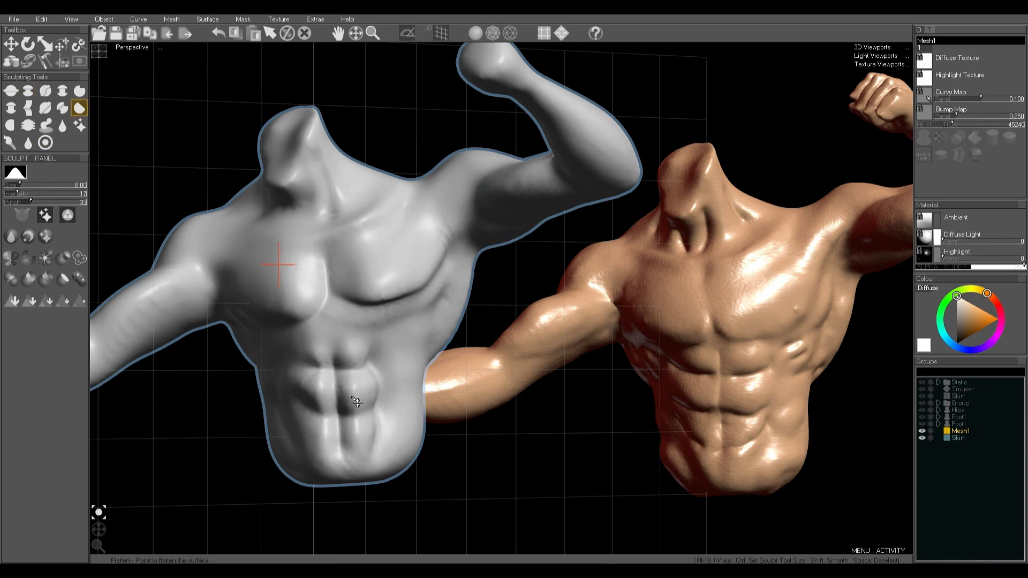
key("ctrl+z")
left_click_drag(11, 204, 1, 202)
left_click_drag(353, 257, 356, 298, "ctrl")
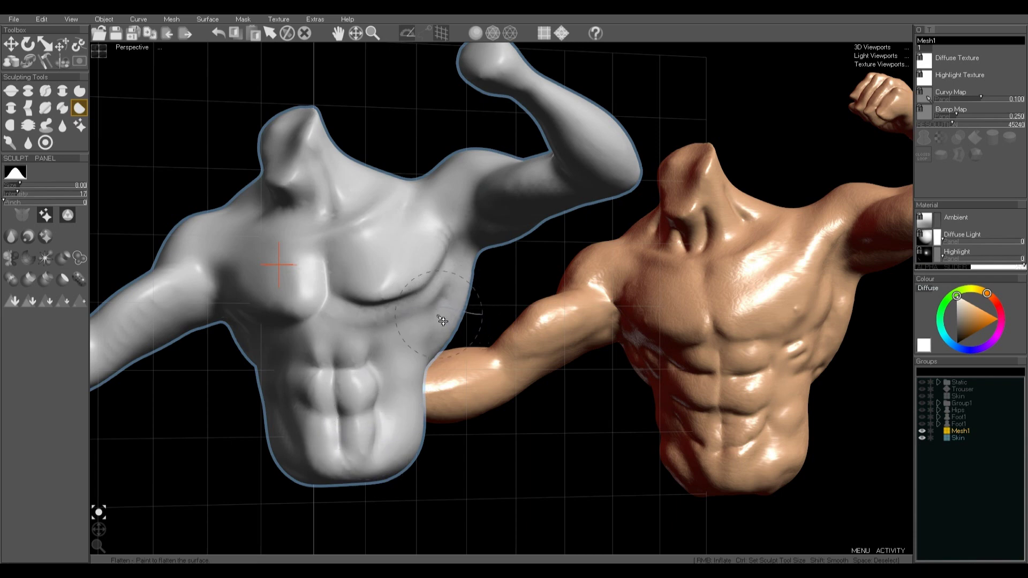
Step: Set the Sub brush's pinch to 33 and carve the rib muscle grooves down the torso's side below the raised arm
left_click(28, 91)
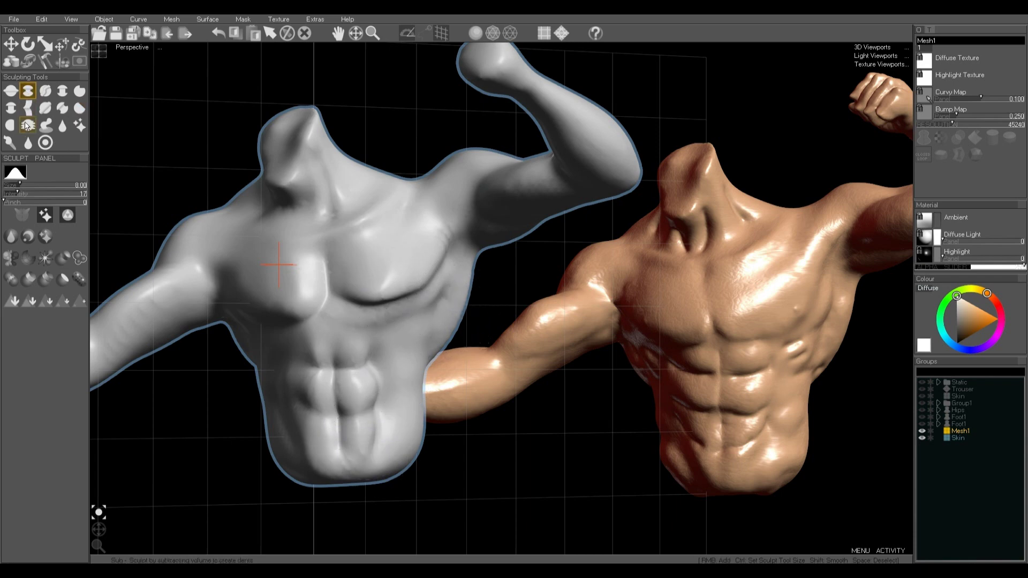
left_click_drag(5, 202, 31, 201)
key("ctrl")
mouse_move(447, 283)
left_mouse_down()
mouse_move(420, 313)
mouse_move(424, 327)
mouse_move(401, 342)
mouse_move(429, 325)
mouse_move(405, 368)
mouse_move(431, 345)
mouse_move(406, 368)
left_mouse_up()
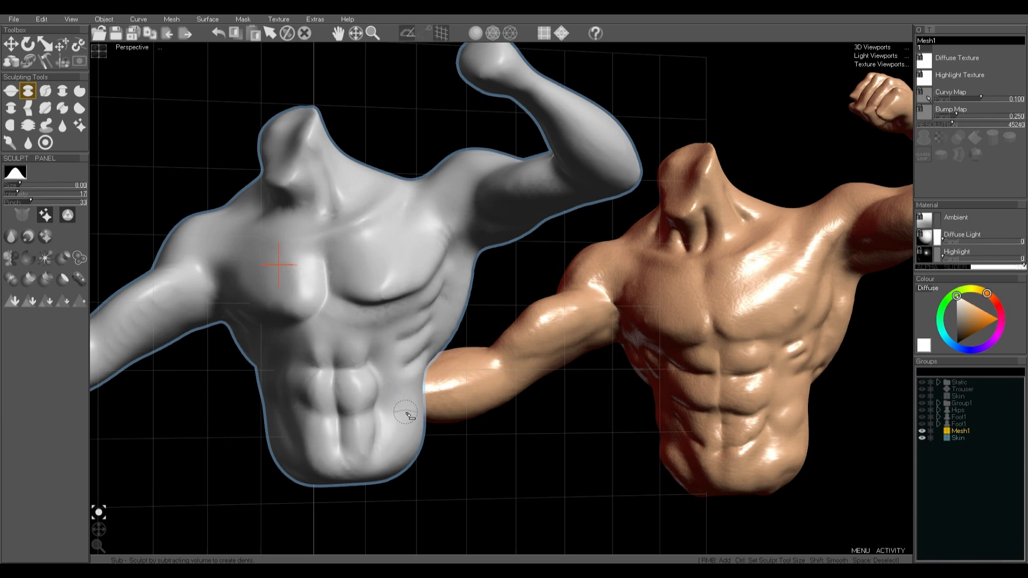
Step: Carve the muscle grooves along the grey torso's neck with the Sub brush
mouse_move(305, 180)
left_mouse_down()
mouse_move(314, 221)
mouse_move(314, 181)
mouse_move(309, 211)
mouse_move(292, 220)
mouse_move(304, 197)
mouse_move(344, 216)
mouse_move(354, 206)
mouse_move(333, 170)
mouse_move(357, 196)
mouse_move(331, 165)
left_mouse_up()
scroll(394, 244, "down", 4)
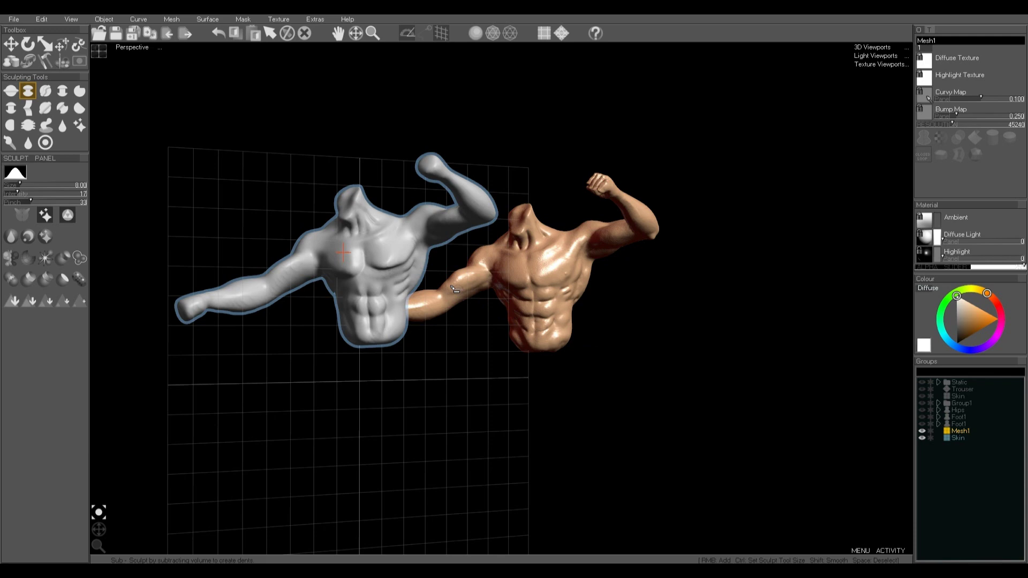
scroll(393, 252, "up", 1)
scroll(412, 290, "up", 5)
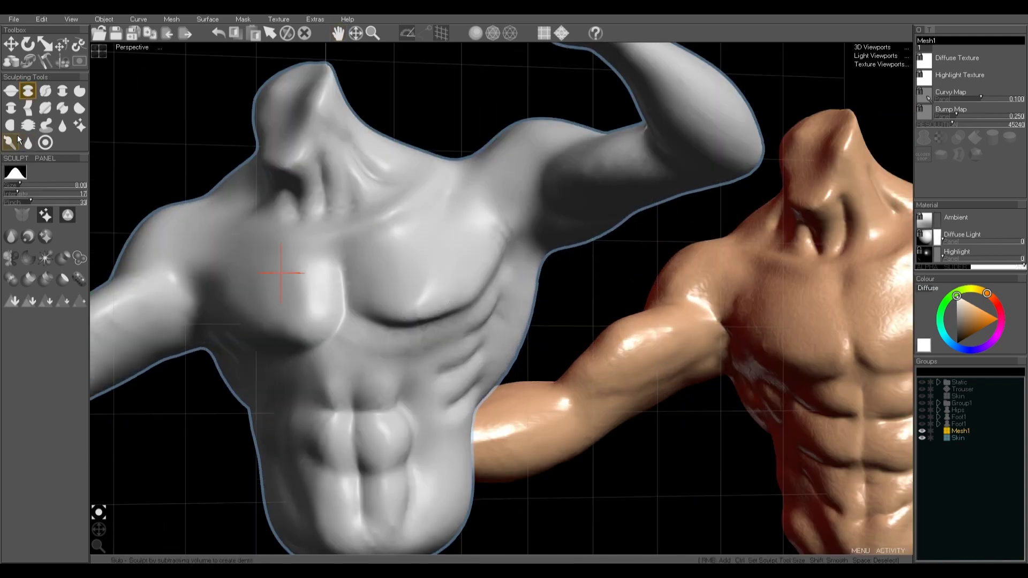
Step: Try Add brush strokes at small and large brush sizes on the raised arm's chest muscle, and undo them
left_click(17, 90)
mouse_move(450, 205)
left_mouse_down()
mouse_move(429, 246)
mouse_move(424, 285)
left_mouse_up()
key("ctrl+z")
mouse_move(449, 184)
left_mouse_down()
mouse_move(455, 195)
mouse_move(400, 289)
left_mouse_up()
key("ctrl+z")
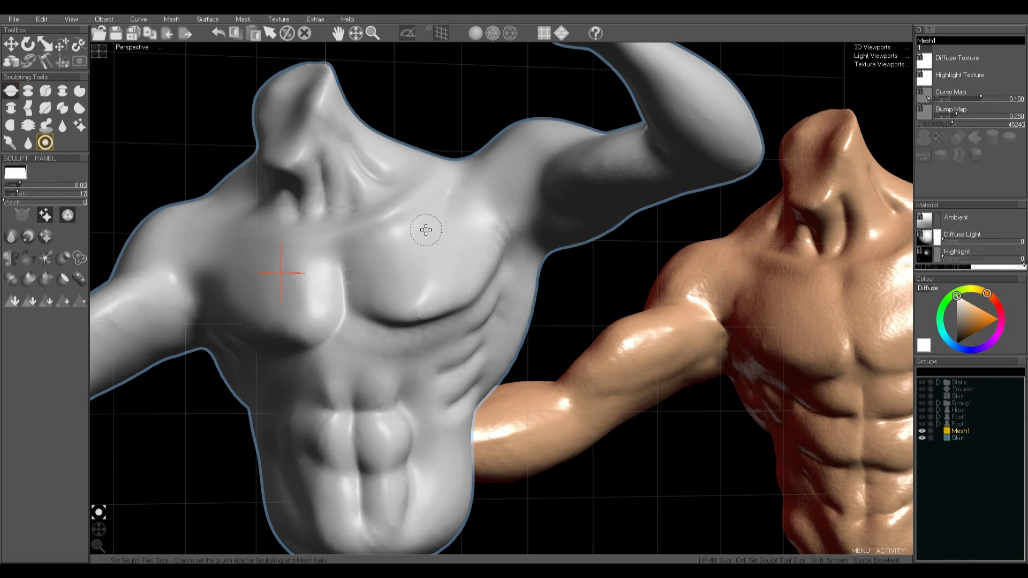
left_click_drag(444, 242, 438, 239)
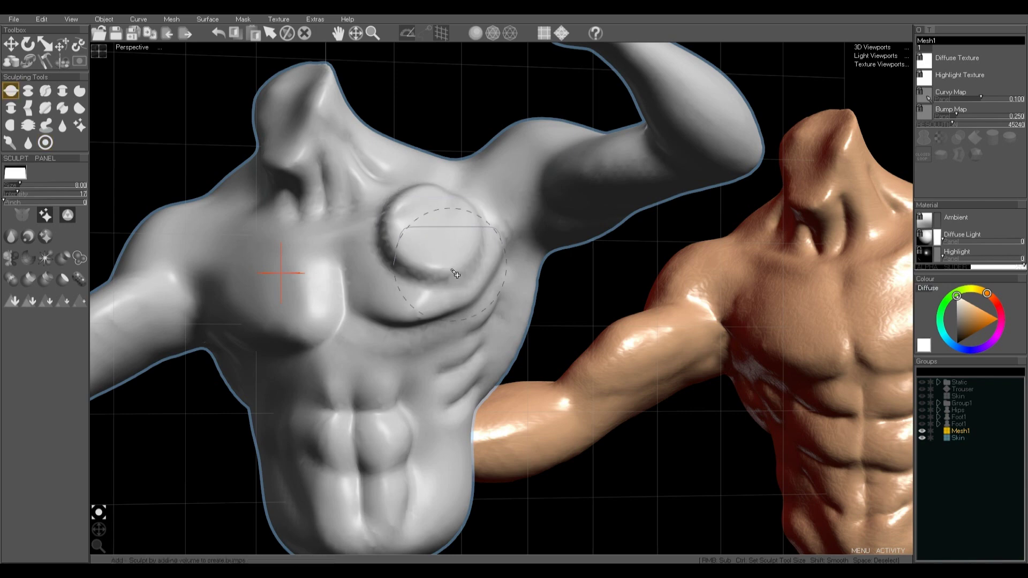
key("ctrl+z")
key("ctrl")
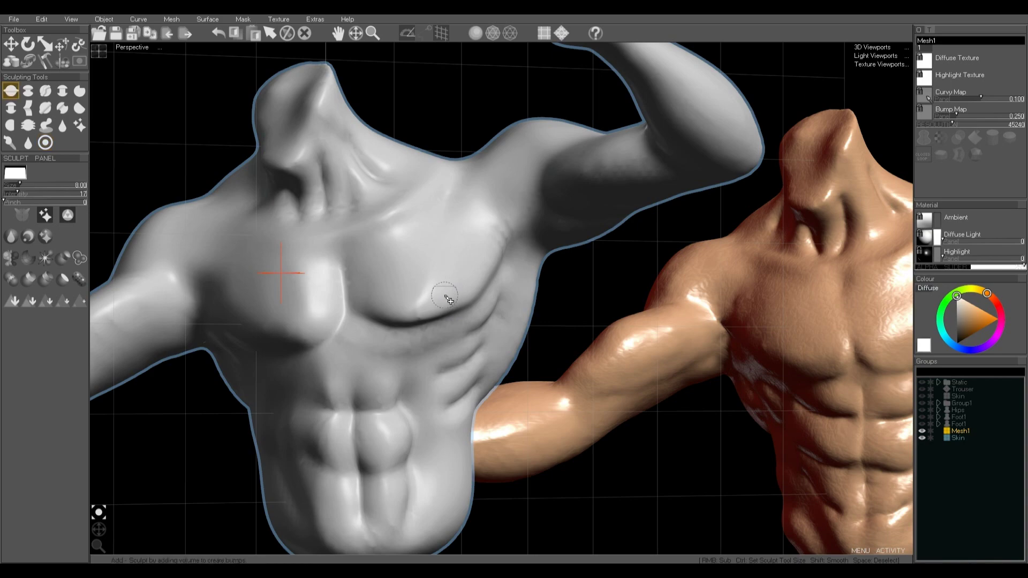
Step: Try a nipple bump on the chest with the Add brush, check it in wireframe, and undo it
left_click(446, 296)
left_click(446, 296)
key("w")
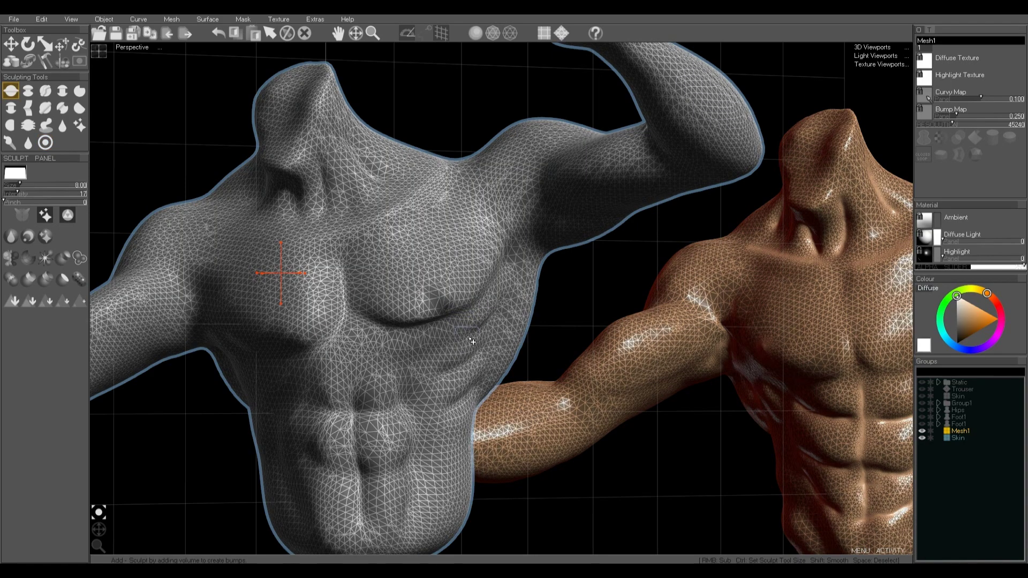
key("w")
key("ctrl+z")
key("ctrl+z")
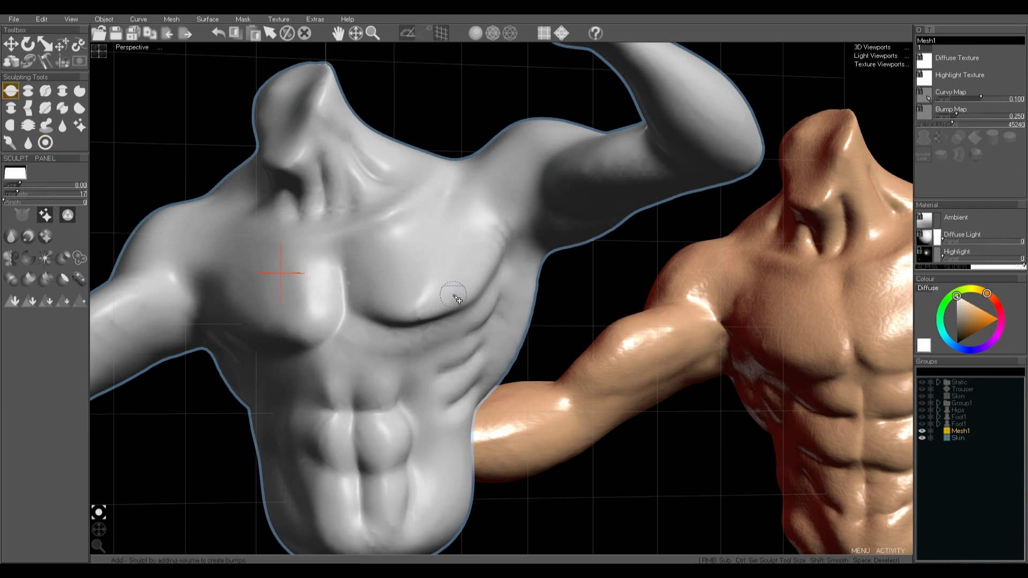
Step: Build a nipple on the chest with the Add brush, setting the value above intensity to 1.000, and inspect its mesh in wireframe
key("w")
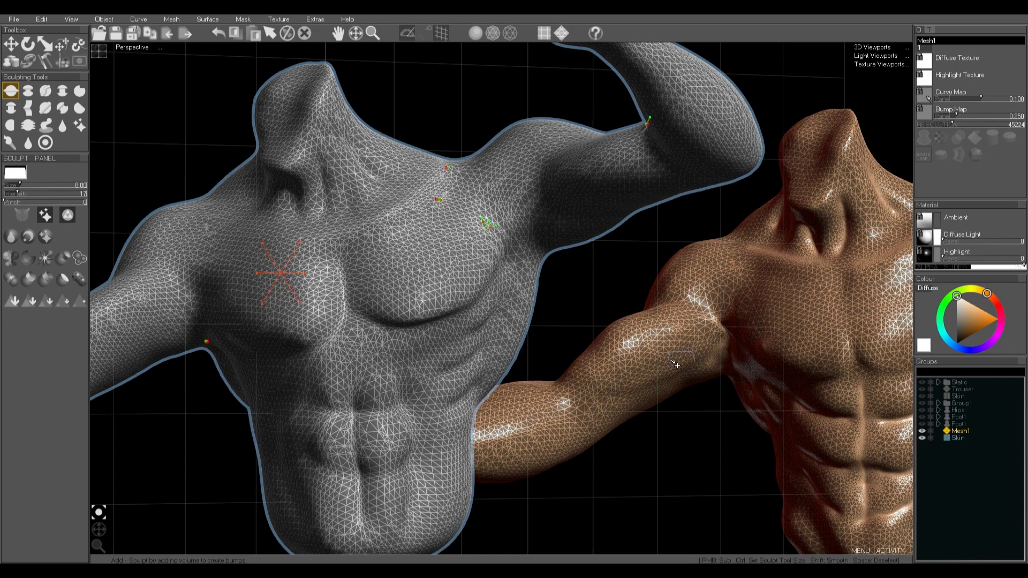
left_click(448, 297)
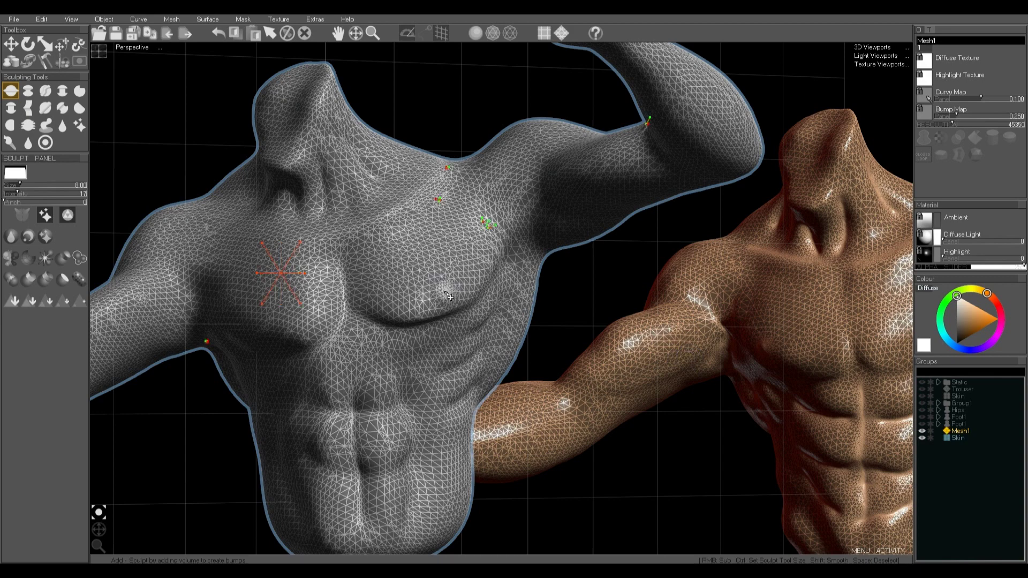
left_click(449, 296)
left_click_drag(13, 190, 11, 187)
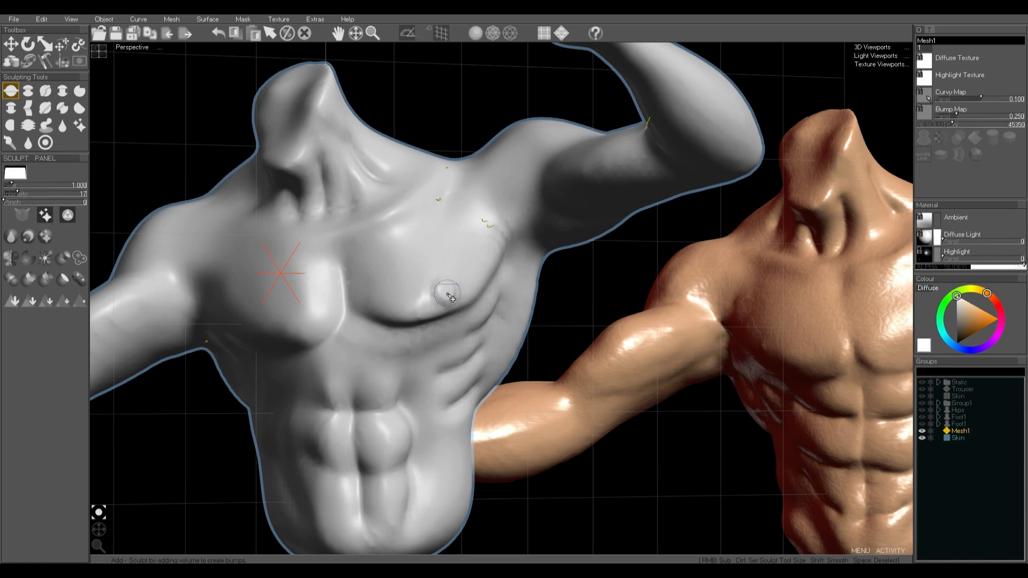
key("ctrl")
key("w")
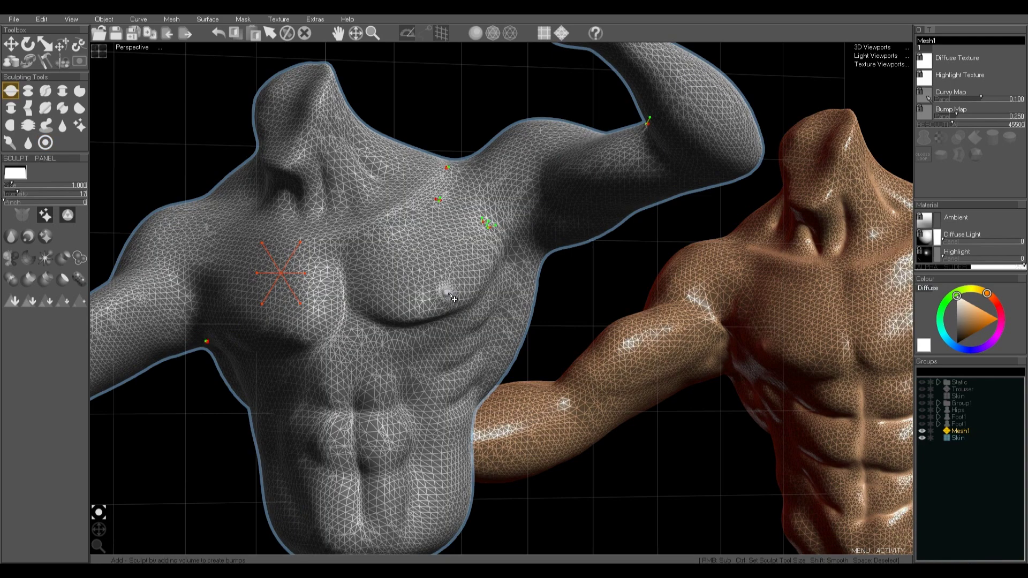
scroll(456, 302, "up", 10)
scroll(450, 297, "up", 2)
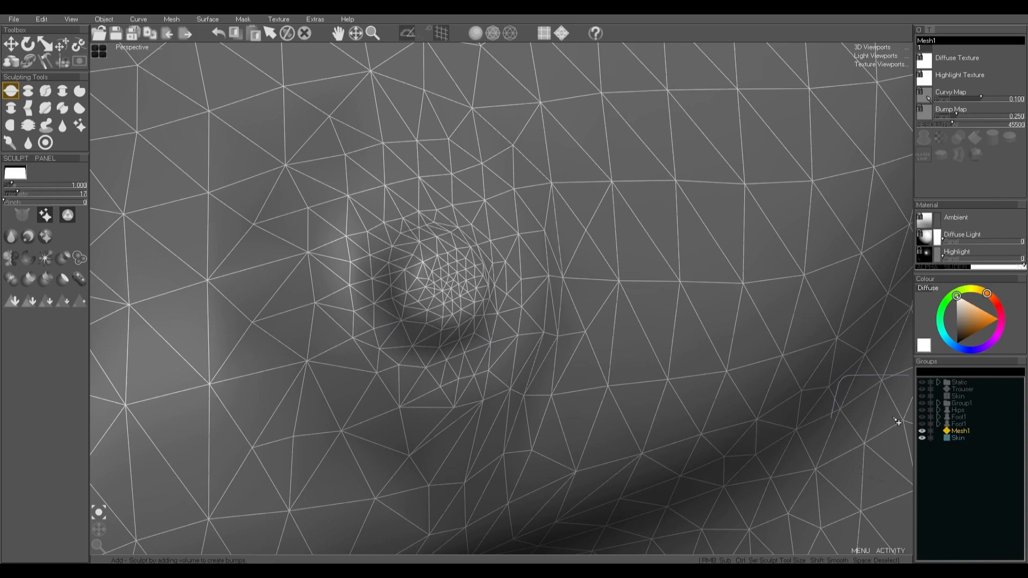
scroll(394, 282, "down", 6)
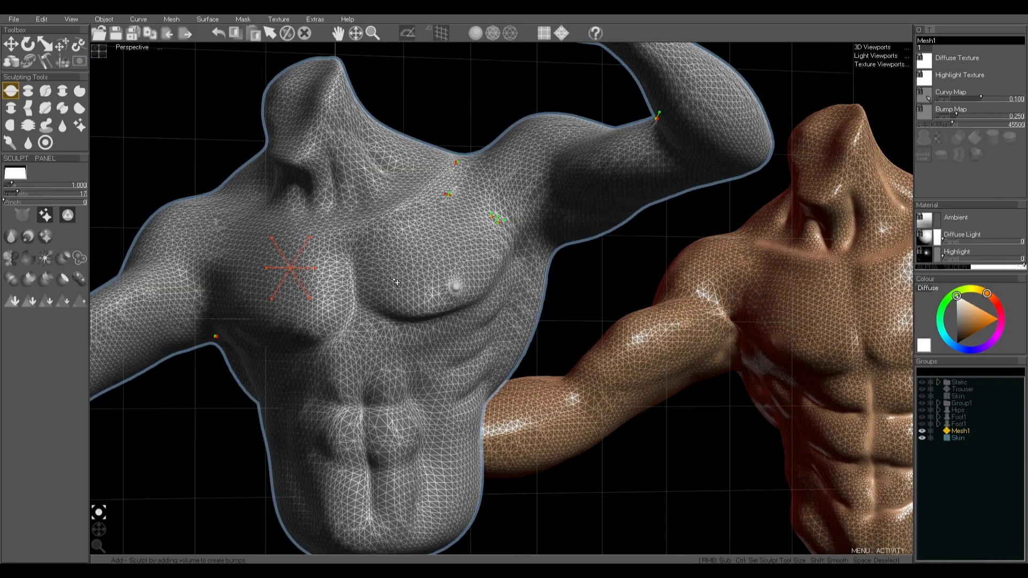
middle_click_drag(393, 279, 438, 284)
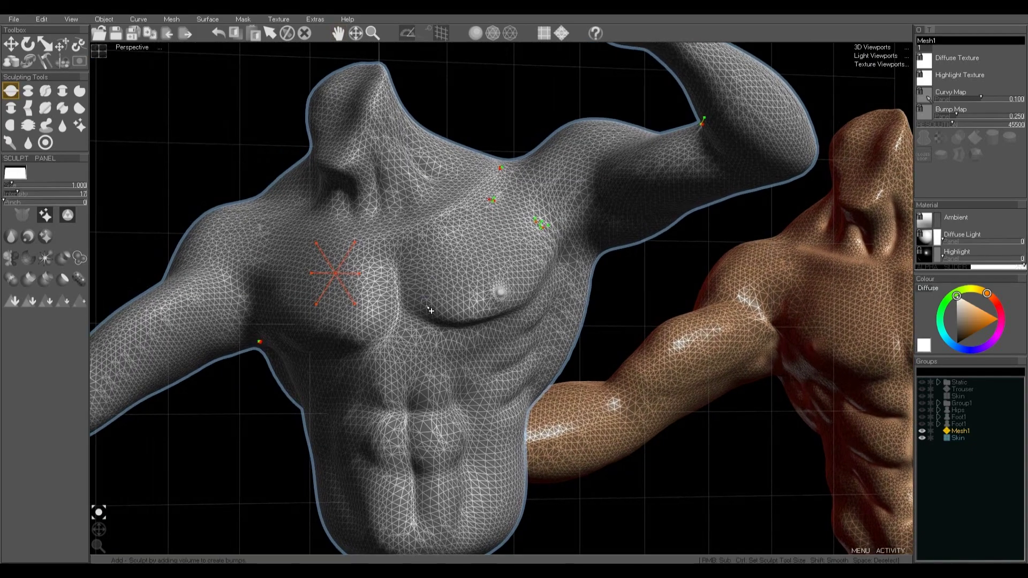
key("w")
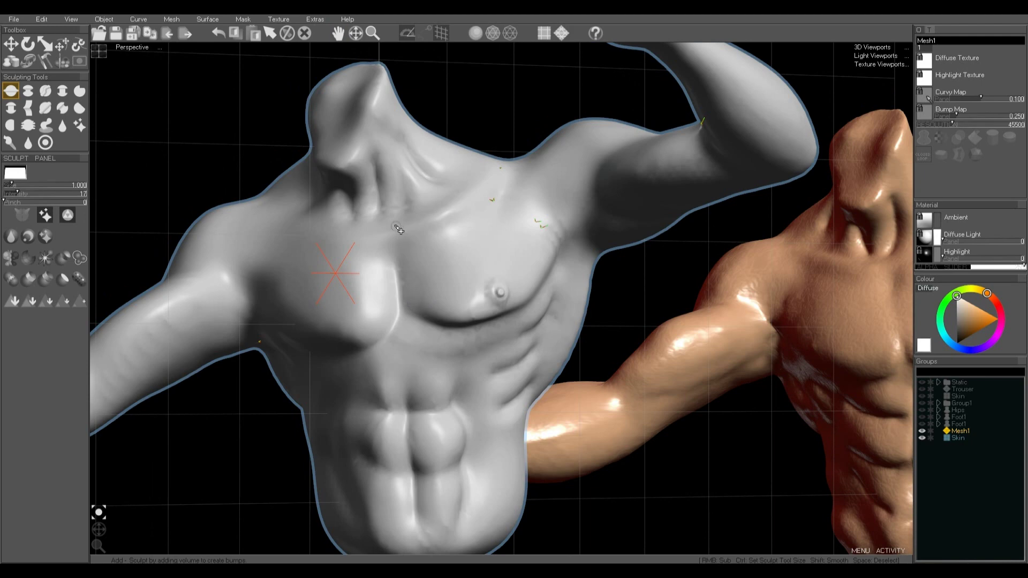
Step: Try a thin raised Add stroke along the collarbone and examine its mesh in wireframe
scroll(394, 235, "up", 2)
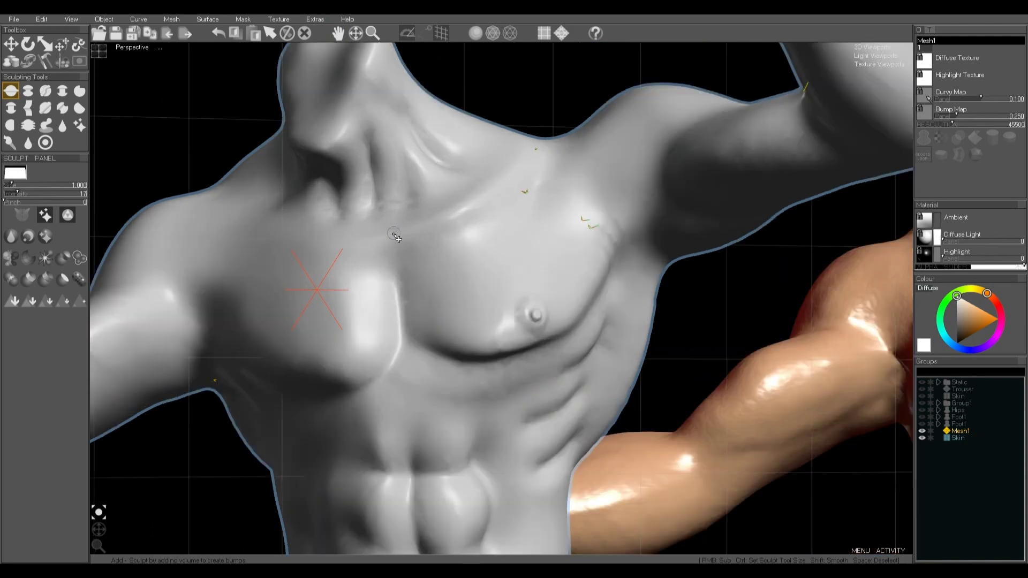
left_click(428, 228)
left_click_drag(428, 228, 529, 185)
key("w")
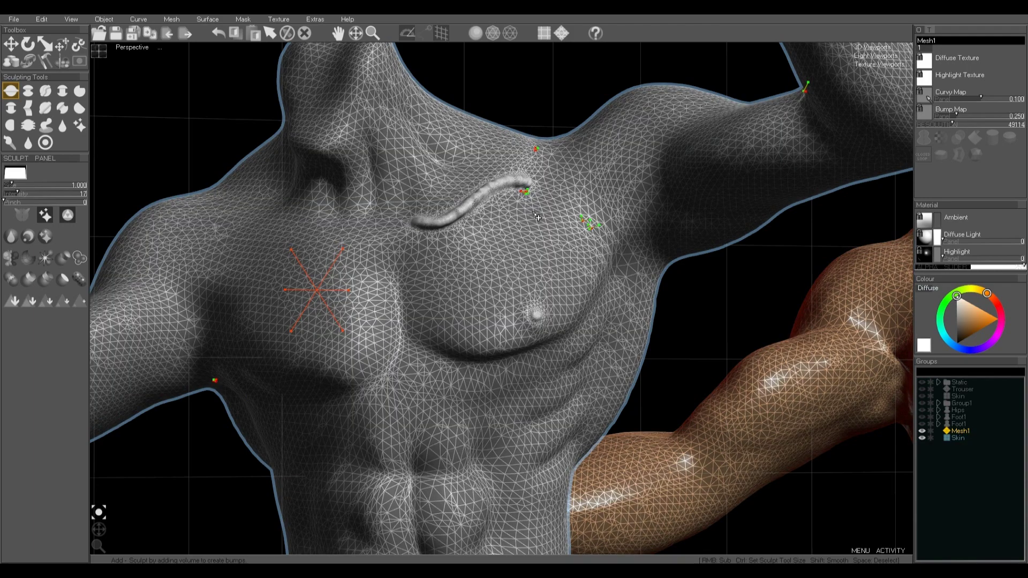
scroll(460, 200, "up", 10)
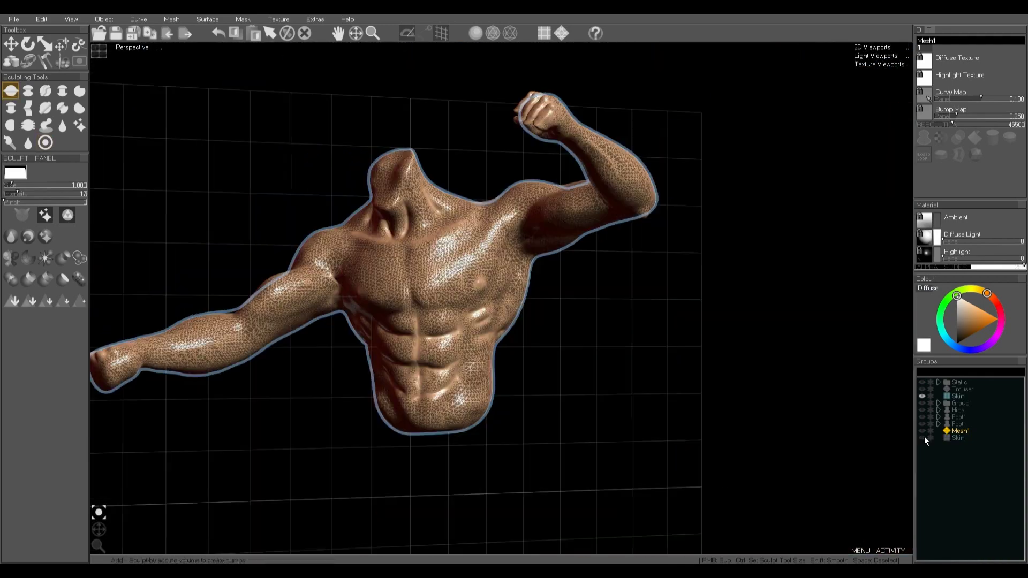
Step: Show the Trouser object beneath the skin torso and frame the legs in view
left_click(922, 389)
scroll(500, 308, "down", 6)
middle_click_drag(511, 337, 533, 259)
scroll(525, 321, "up", 3)
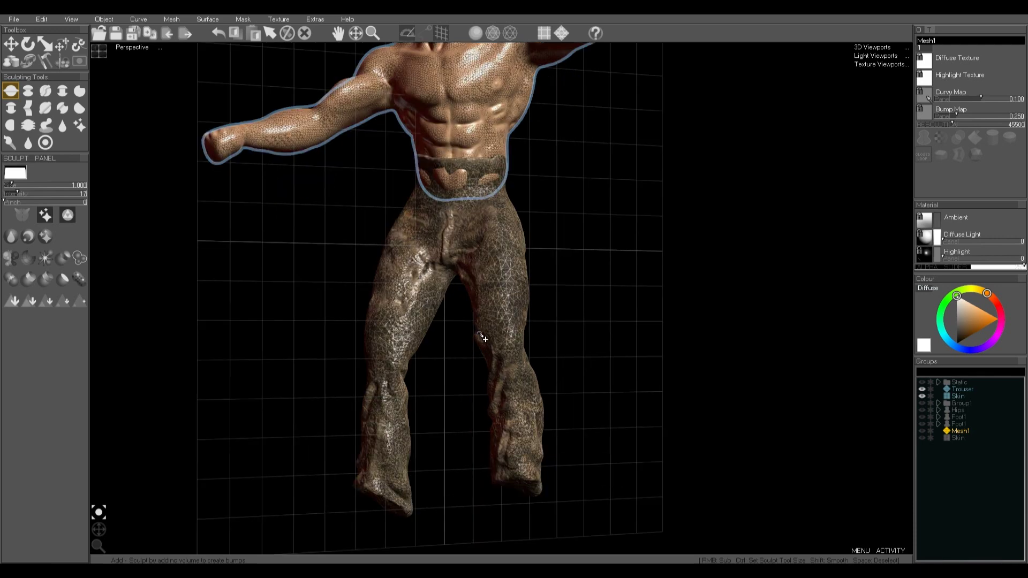
Step: Hide the upper Trouser and Skin objects, leaving the Hips primitives and the finished trouser reference displayed side by side
scroll(481, 335, "up", 3)
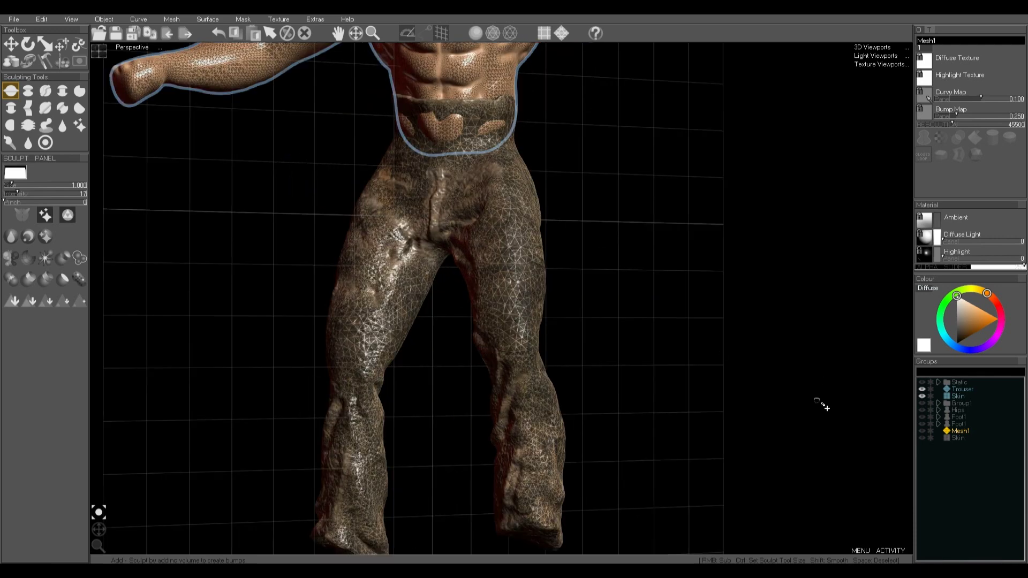
middle_click_drag(681, 403, 694, 396)
left_click(922, 390)
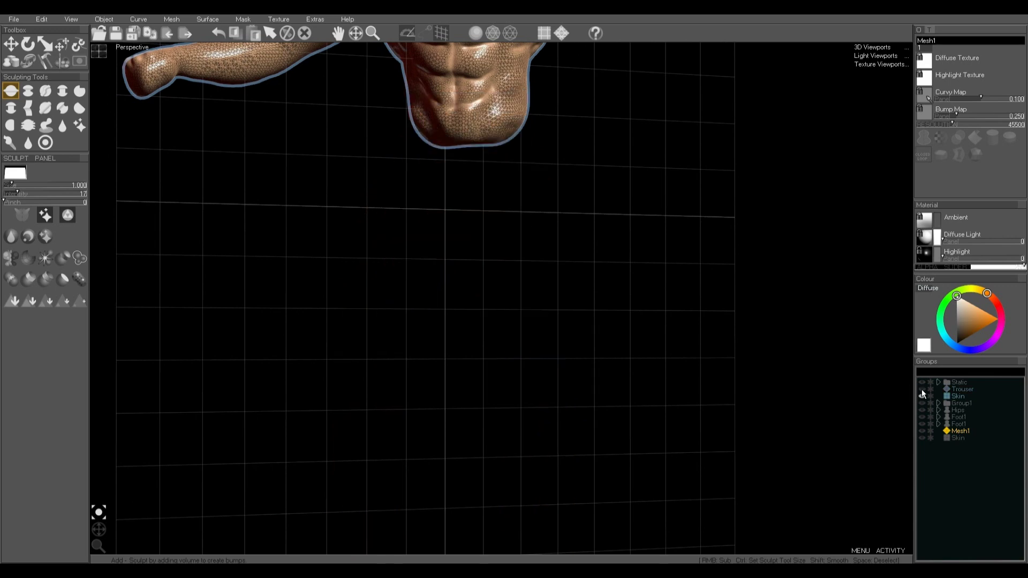
left_click(921, 396)
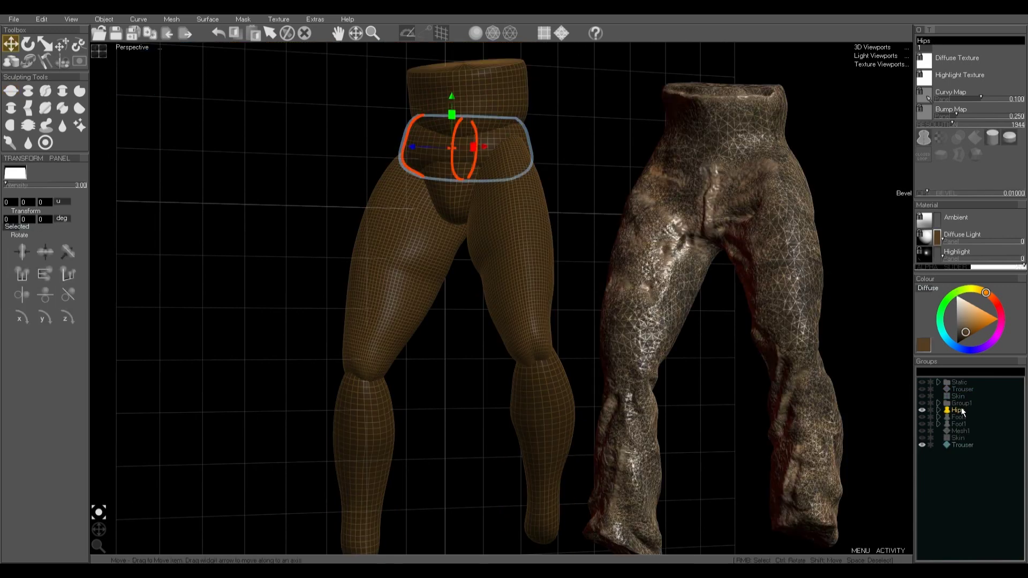
Step: Voxel-merge the Hips group into a single leg mesh and turn off its wireframe display
left_click(158, 20)
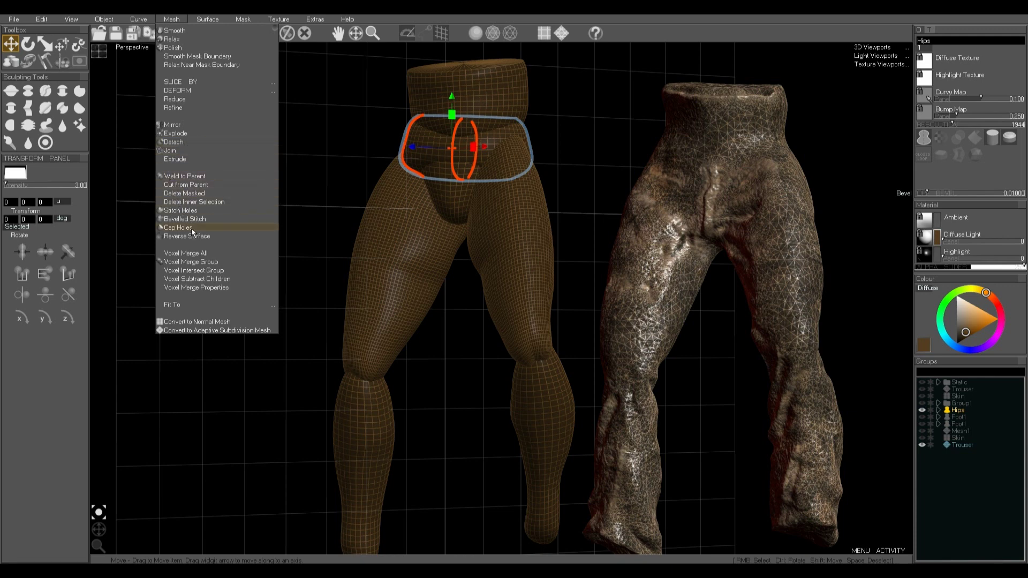
left_click(202, 261)
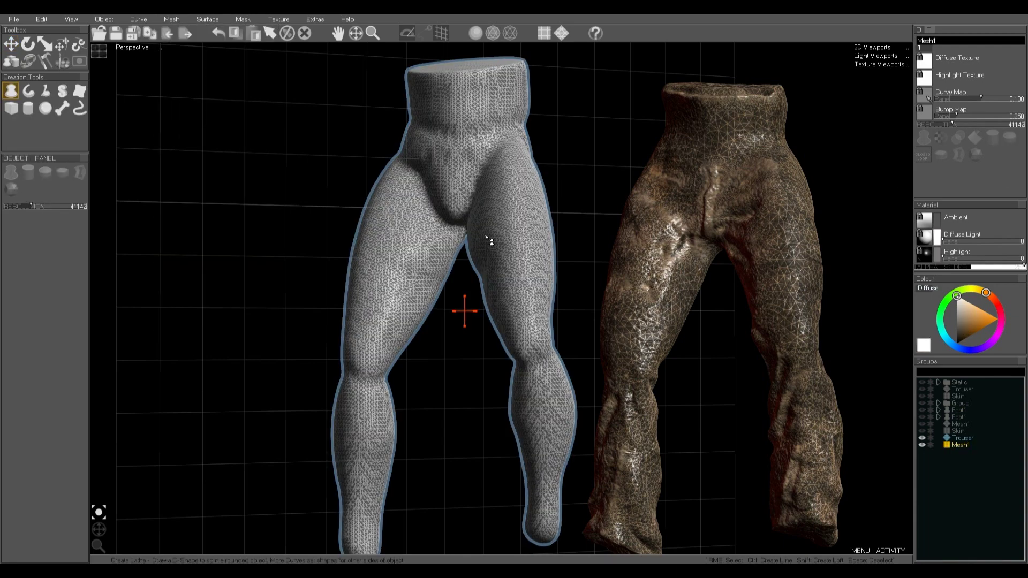
key("w")
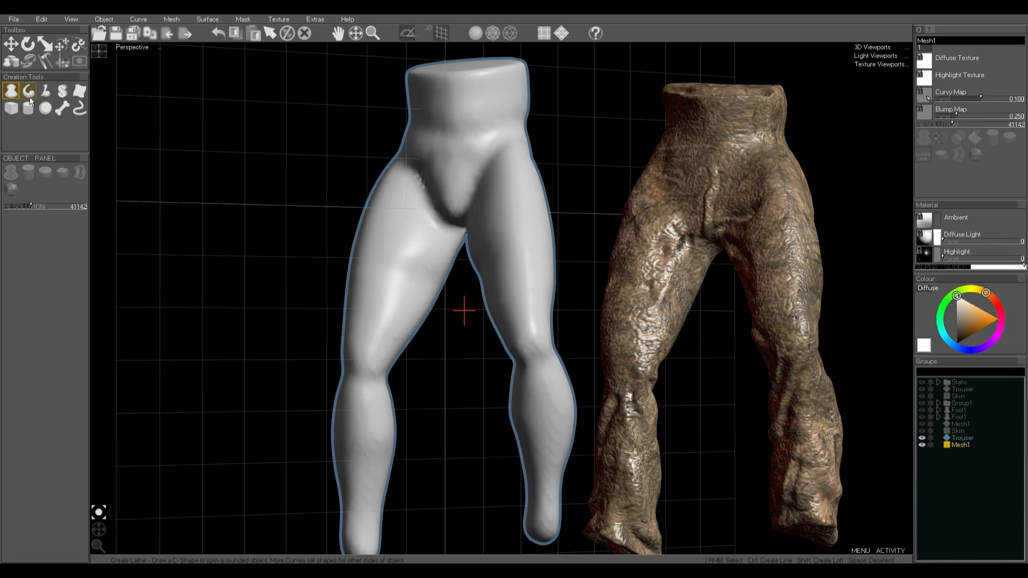
Step: Set up the Clay sculpting brush with a rounded profile and an intensity of 54
left_click(23, 62)
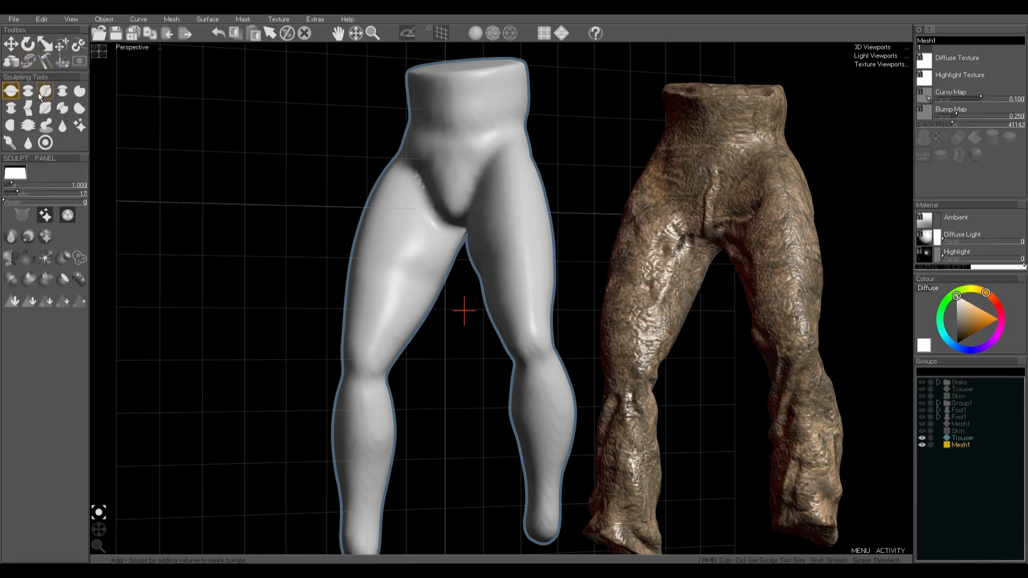
left_click(50, 93)
left_click(20, 173)
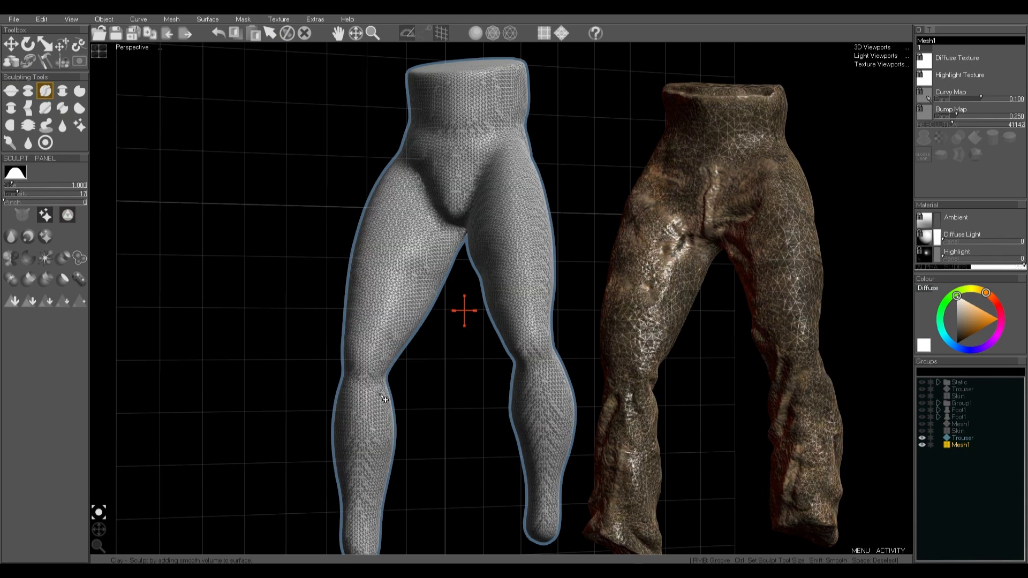
key("ctrl")
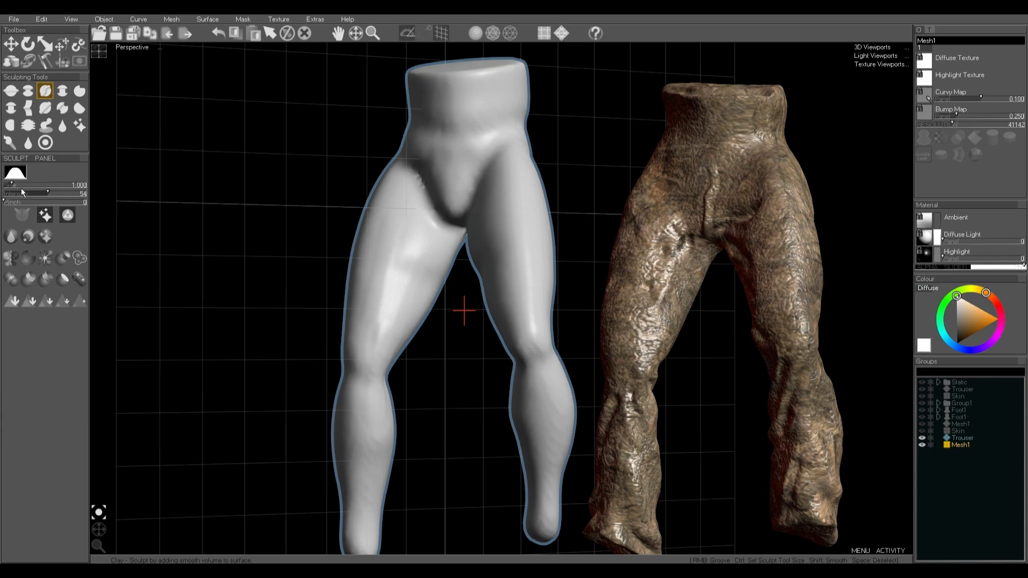
key("ctrl")
Step: Sculpt clay folds and volume over the groin, both thighs and the lower leg of the merged leg mesh
mouse_move(409, 292)
left_mouse_down("ctrl")
mouse_move(415, 306)
mouse_move(422, 233)
left_mouse_up("ctrl")
left_click_drag(420, 170, 432, 212)
mouse_move(474, 178)
left_mouse_down()
mouse_move(488, 182)
mouse_move(497, 165)
mouse_move(506, 257)
mouse_move(532, 340)
left_mouse_up()
left_click_drag(543, 241, 544, 356)
mouse_move(557, 400)
left_mouse_down()
mouse_move(560, 455)
mouse_move(536, 400)
mouse_move(528, 527)
left_mouse_up()
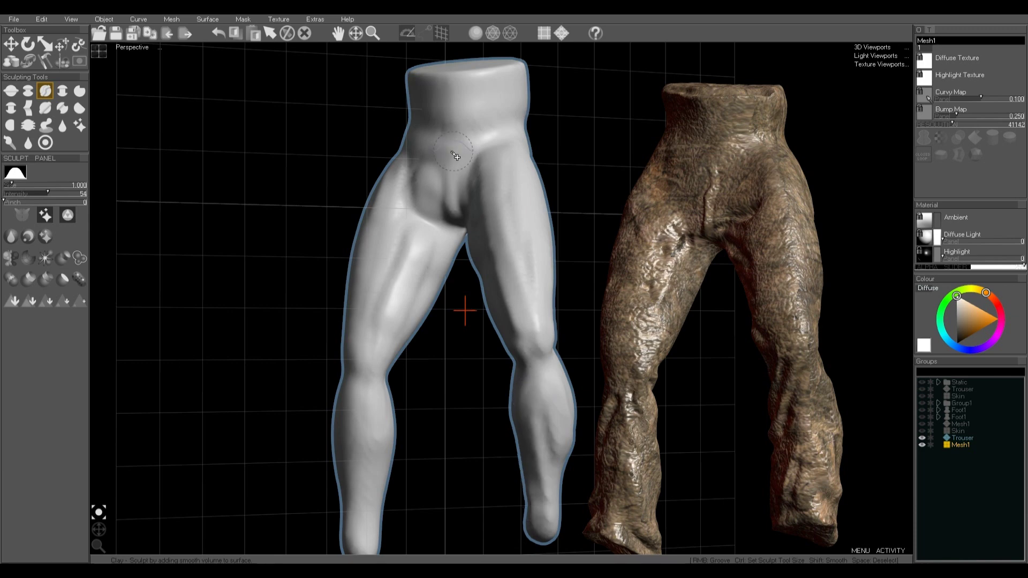
key("ctrl")
mouse_move(456, 210)
left_mouse_down()
mouse_move(460, 217)
mouse_move(459, 92)
left_mouse_up()
Step: Display the complete character with Trouser, Skin and Group1 and orbit around to examine the finished figure
scroll(458, 92, "down", 2)
middle_click_drag(504, 250, 513, 260)
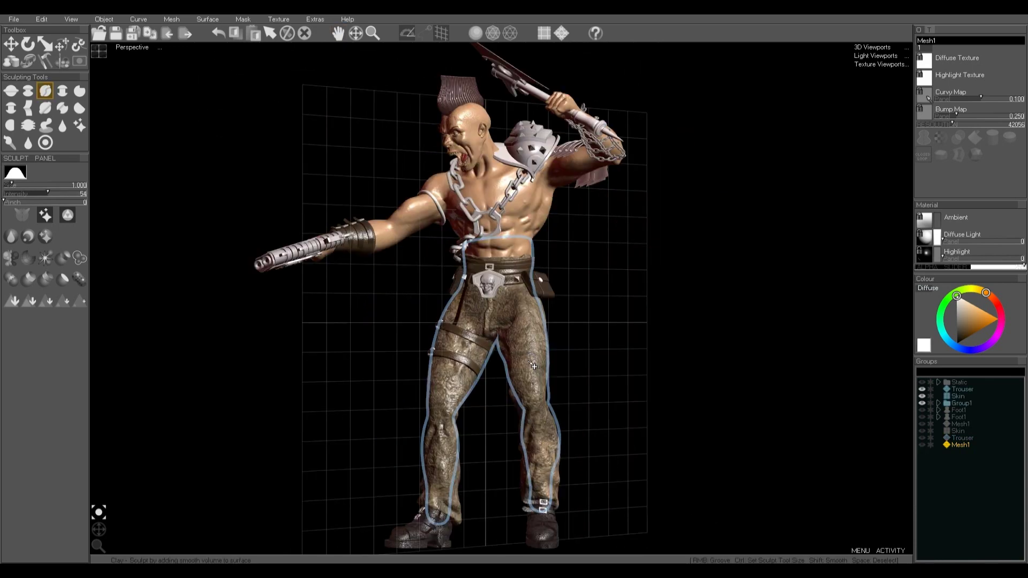
left_click_drag(103, 530, 139, 532)
middle_click_drag(458, 441, 464, 440)
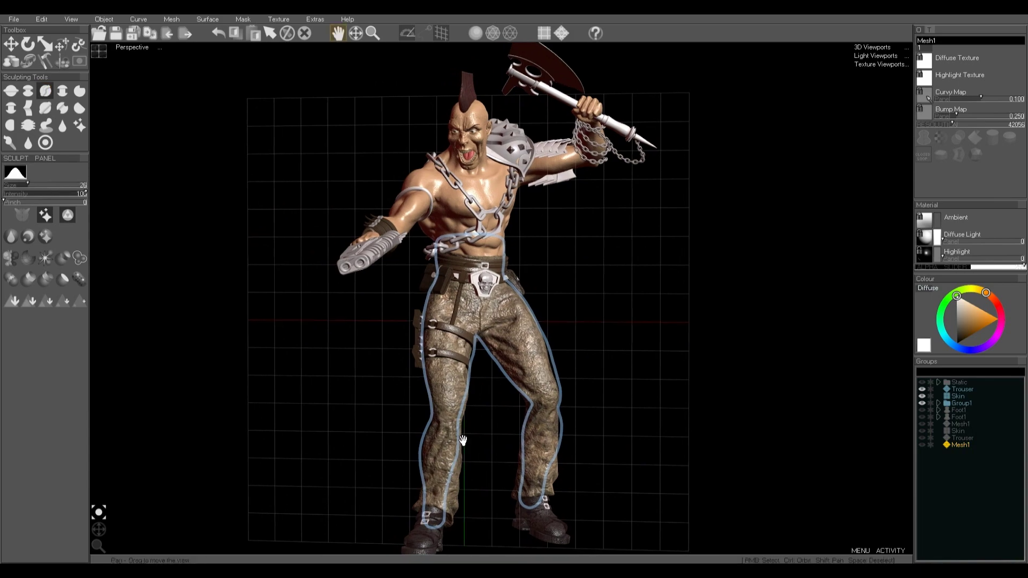